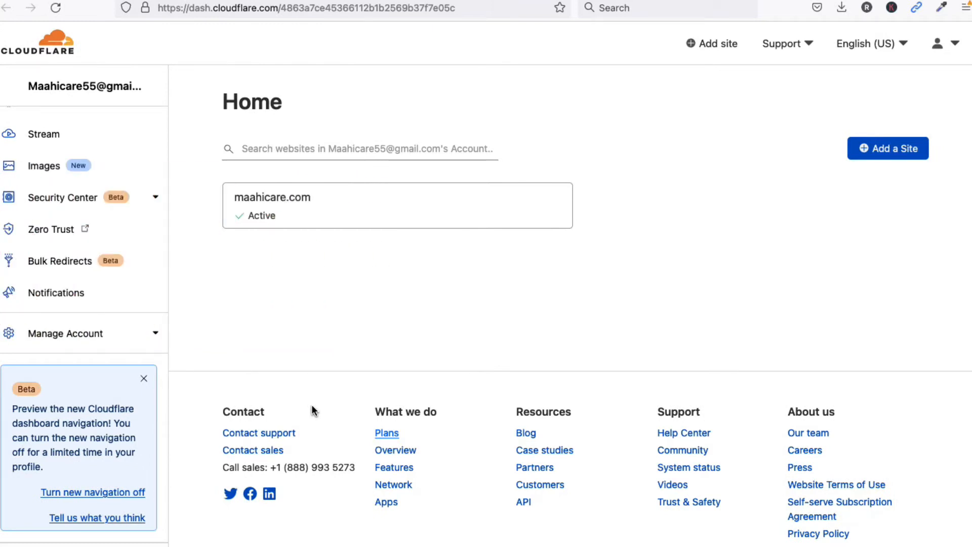
Step: Compare the Free, Pro, Business and Enterprise options on the Cloudflare plans page
drag(227, 197, 322, 207)
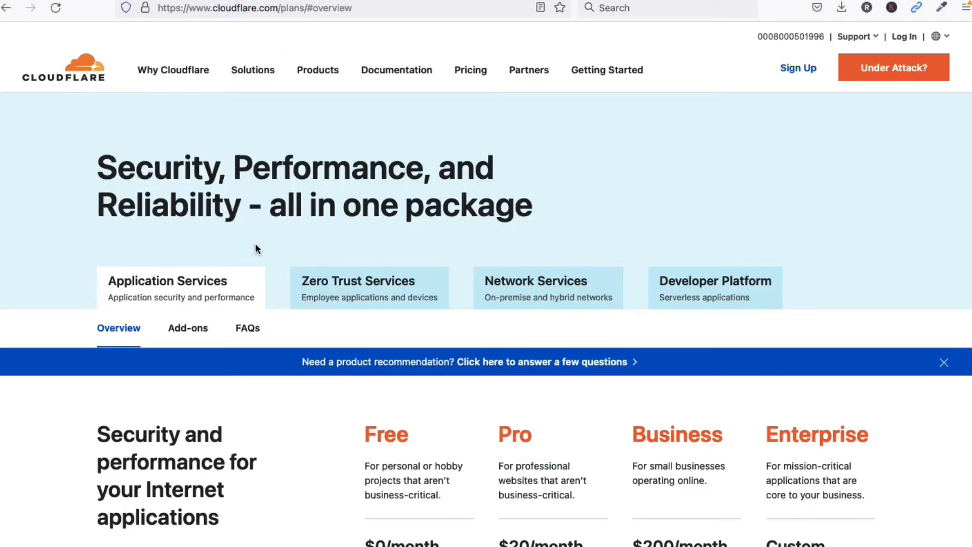
scroll(255, 245, down, 3)
scroll(255, 243, down, 1)
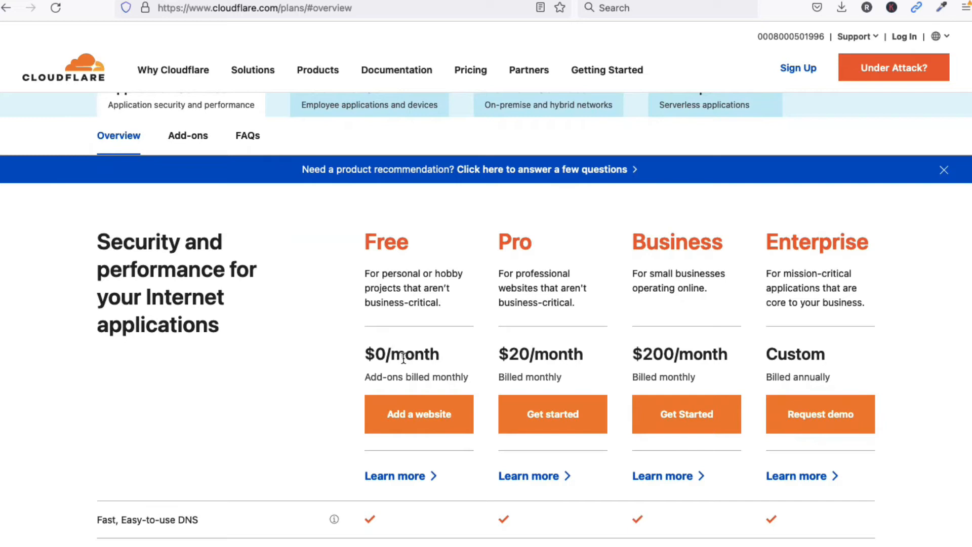
drag(369, 354, 436, 361)
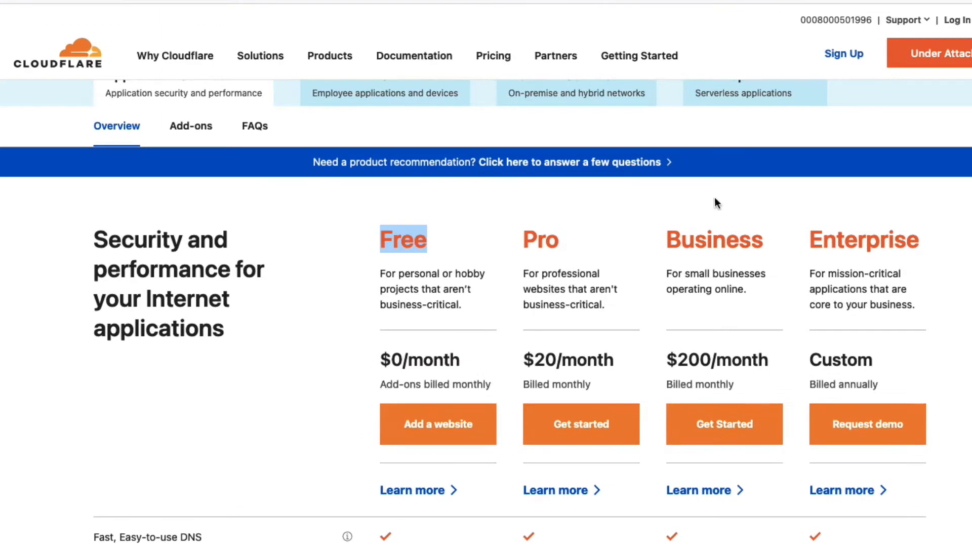
scroll(679, 199, up, 1)
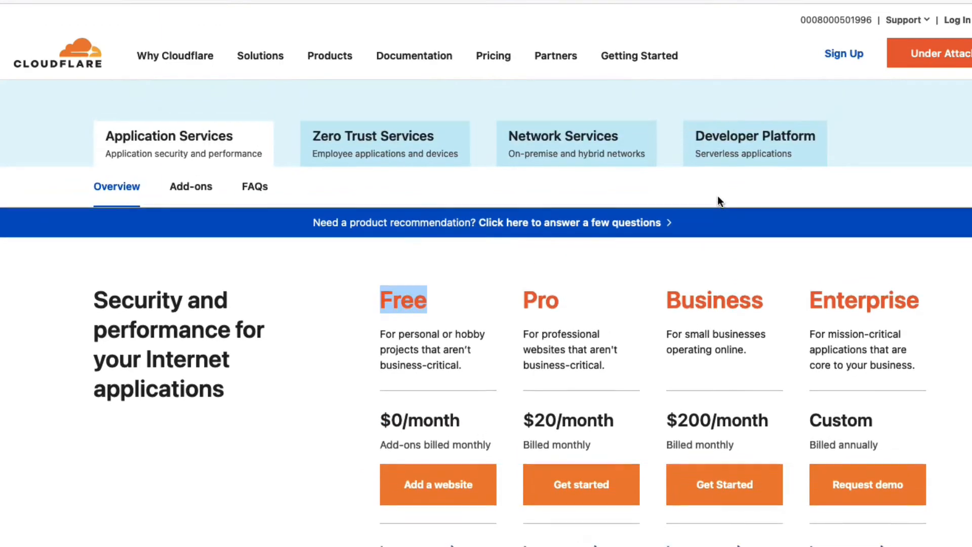
click(854, 58)
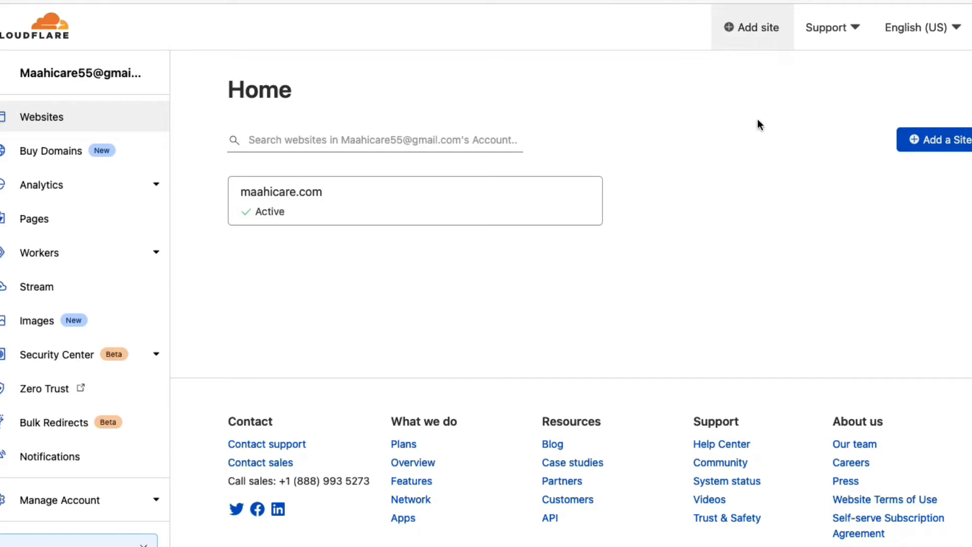
Step: Add the site maahidigital.com to the Cloudflare account
click(939, 140)
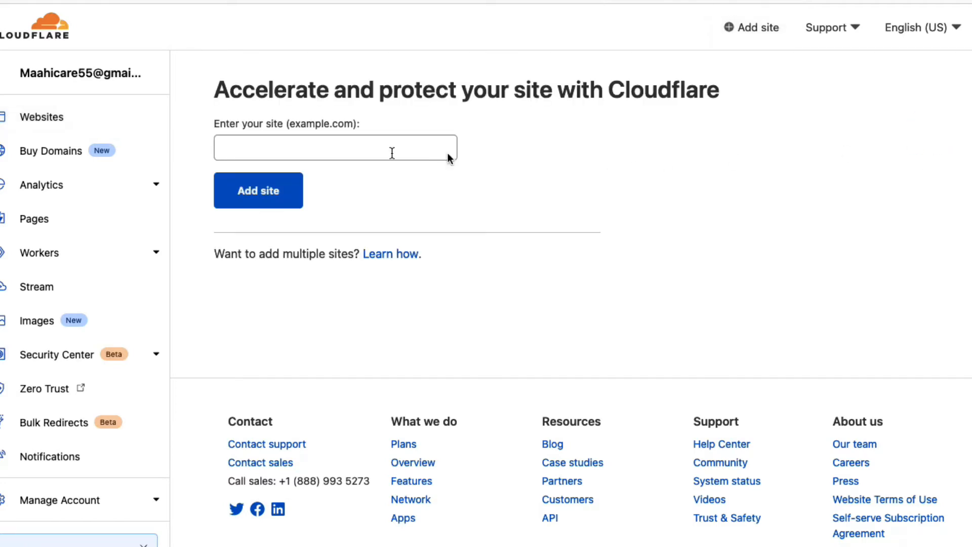
click(353, 149)
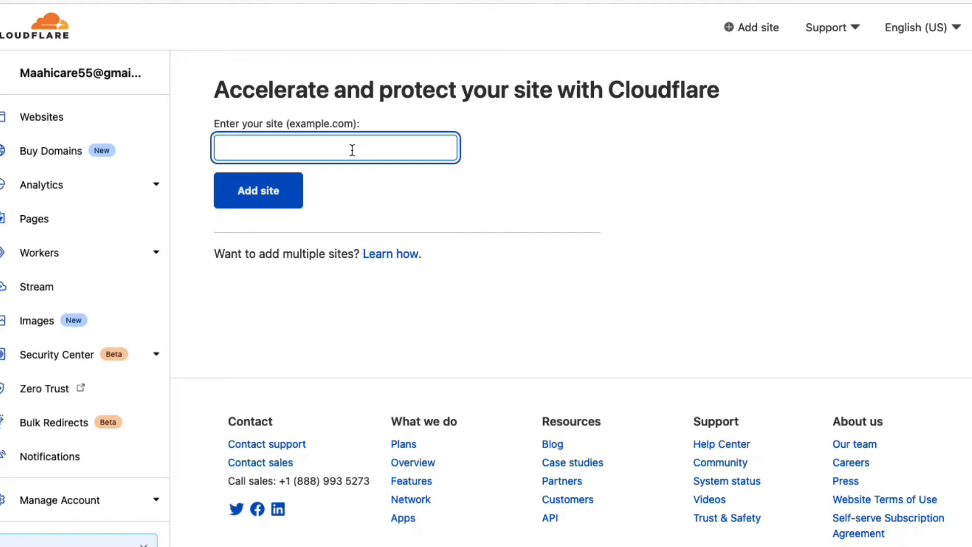
text(maahidigital.com)
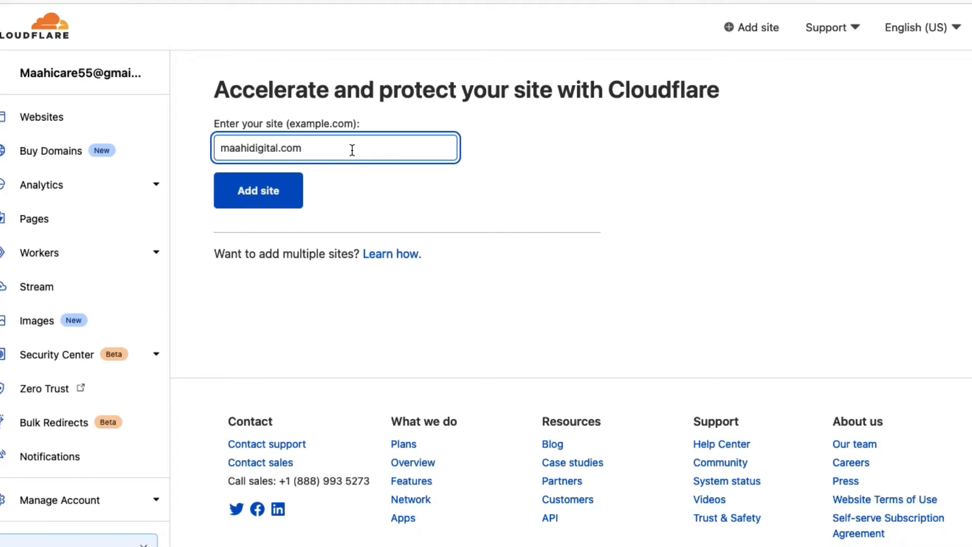
click(283, 192)
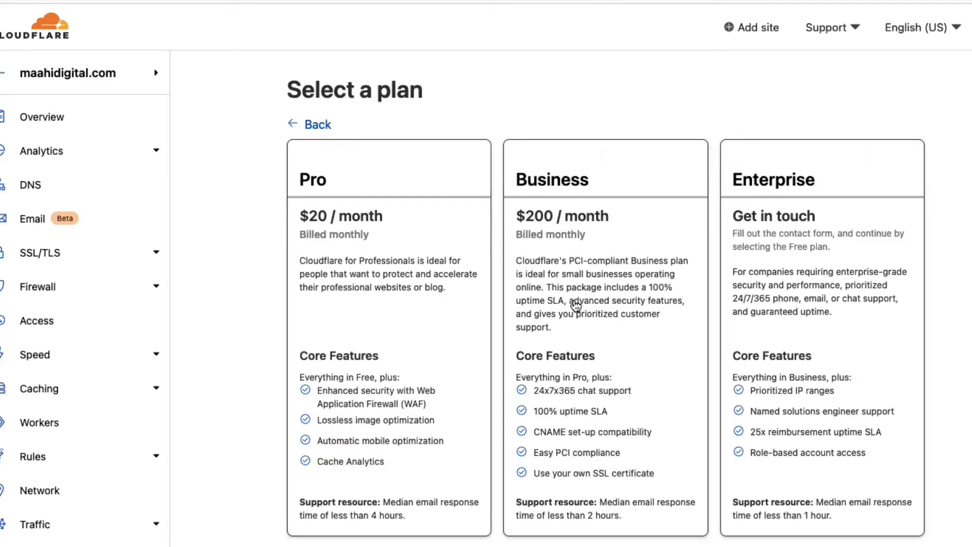
Step: Choose the Free $0 plan for maahidigital.com and continue to the DNS record review
scroll(330, 252, down, 2)
scroll(329, 268, up, 2)
scroll(344, 303, down, 3)
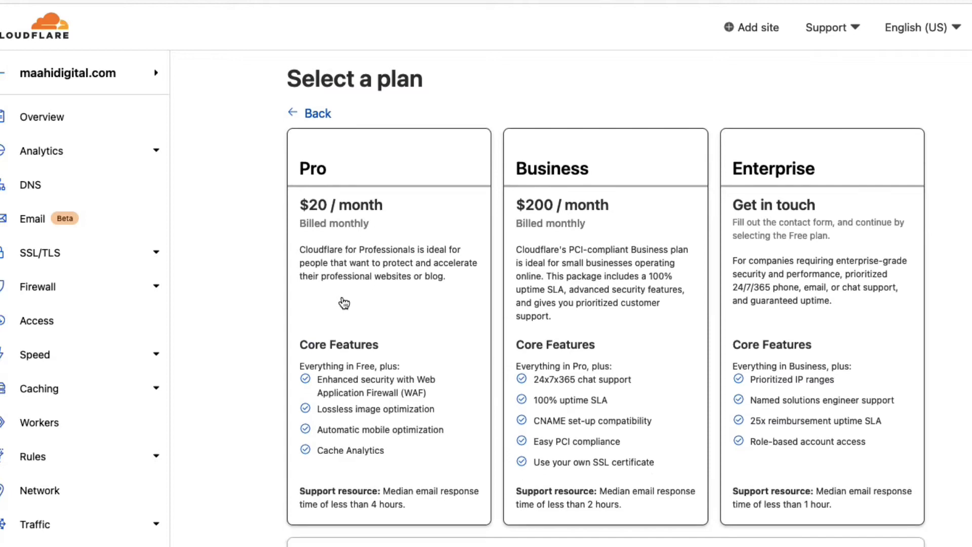
scroll(348, 282, down, 2)
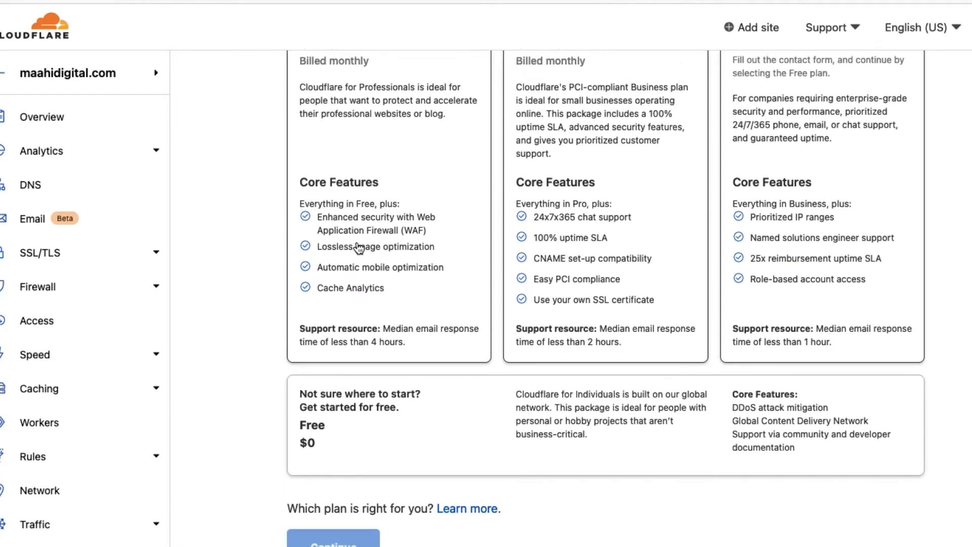
click(344, 364)
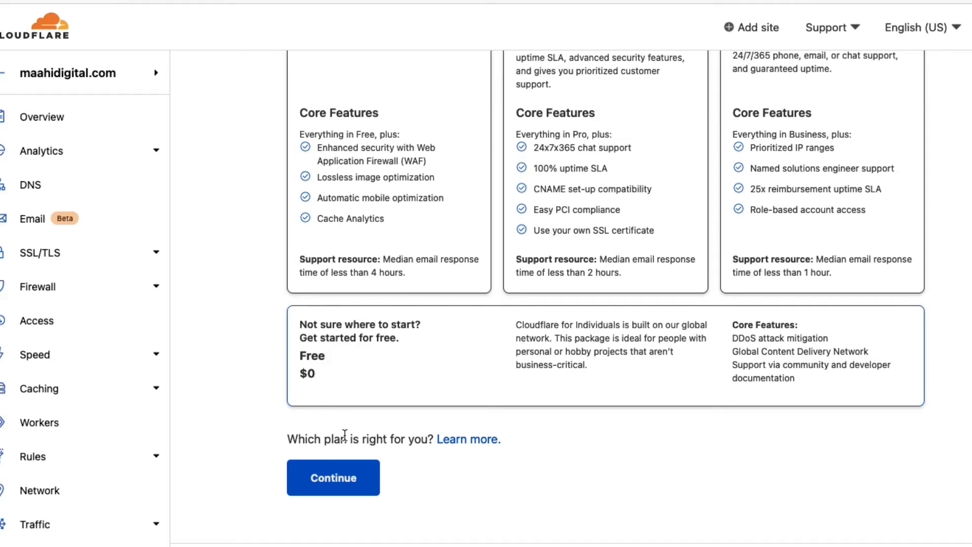
click(349, 477)
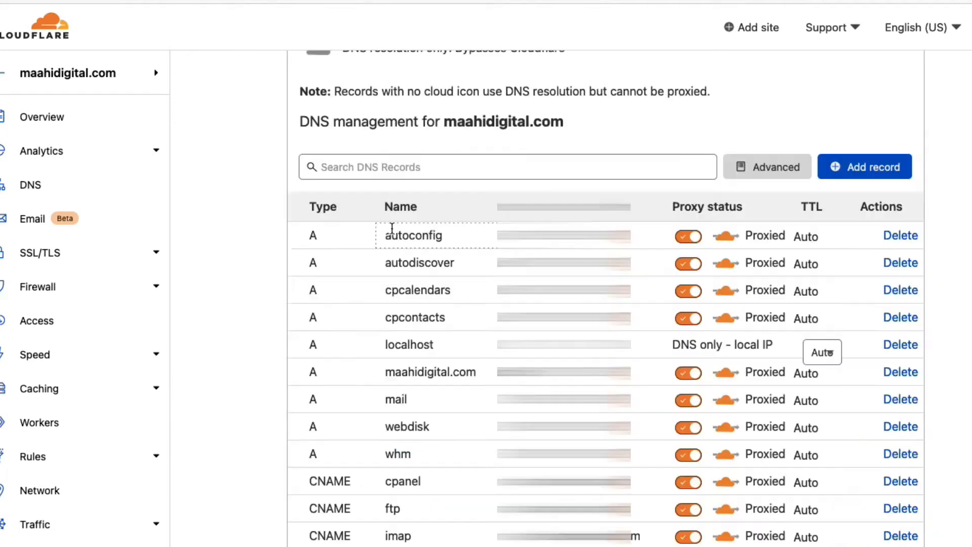
Step: Review the DNS records imported for maahidigital.com and the explanation of the two proxy states
scroll(390, 228, up, 2)
scroll(392, 228, up, 1)
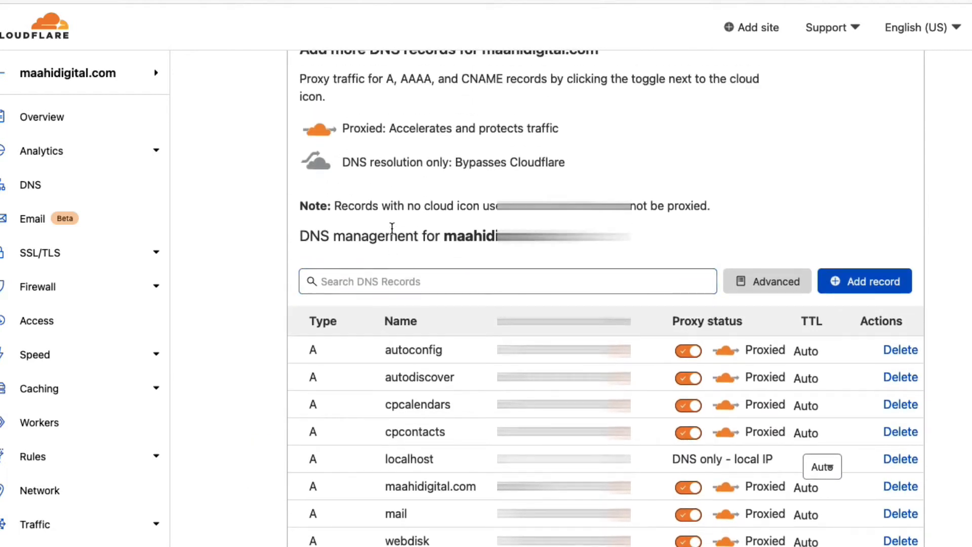
scroll(391, 227, up, 2)
scroll(336, 369, down, 6)
scroll(334, 371, up, 4)
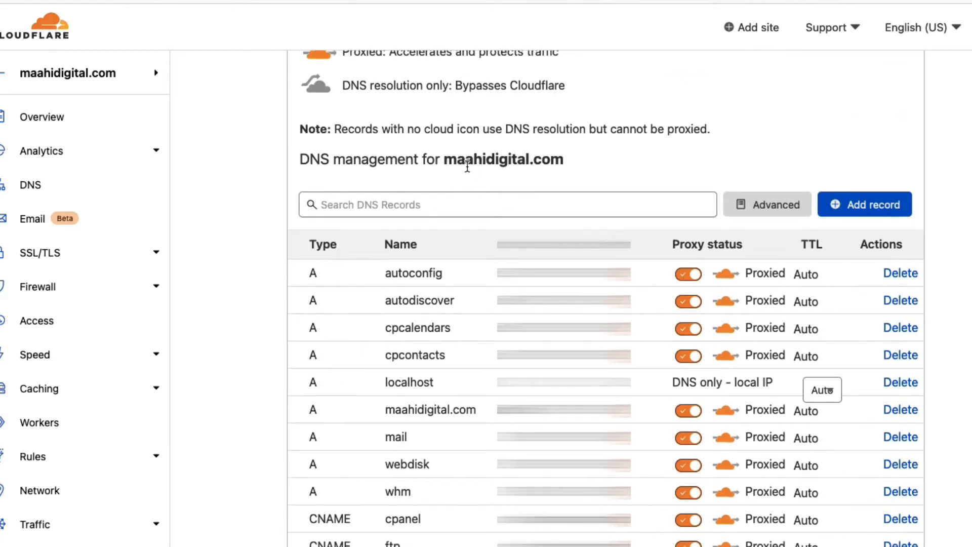
click(446, 160)
drag(474, 160, 551, 159)
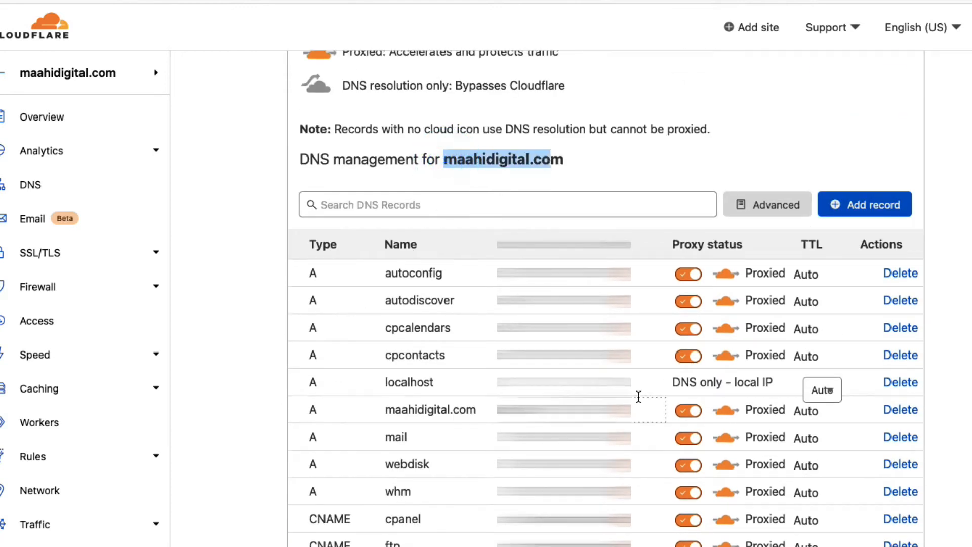
scroll(637, 397, down, 1)
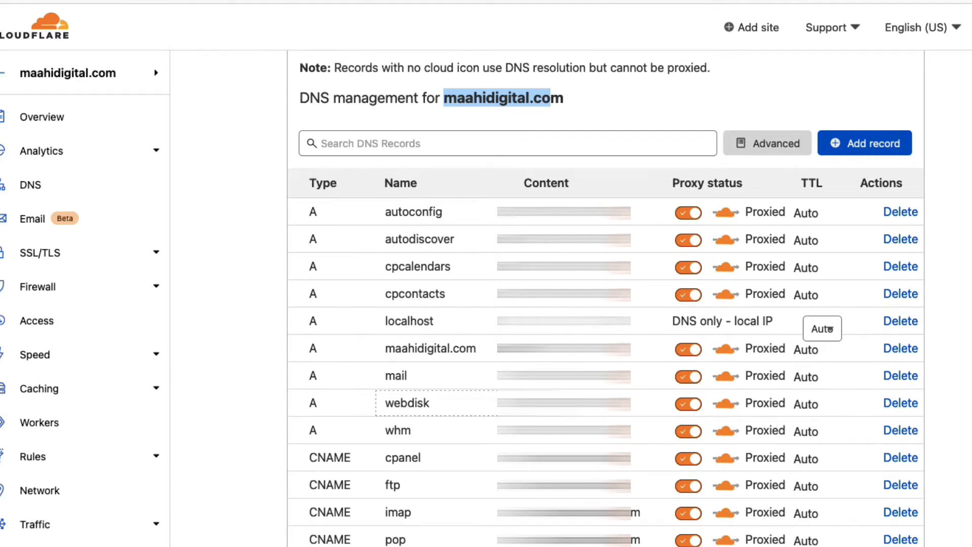
Step: Set the autoconfig, autodiscover, cpcalendars and cpcontacts A records to DNS only
scroll(454, 271, down, 3)
scroll(605, 298, down, 3)
click(689, 157)
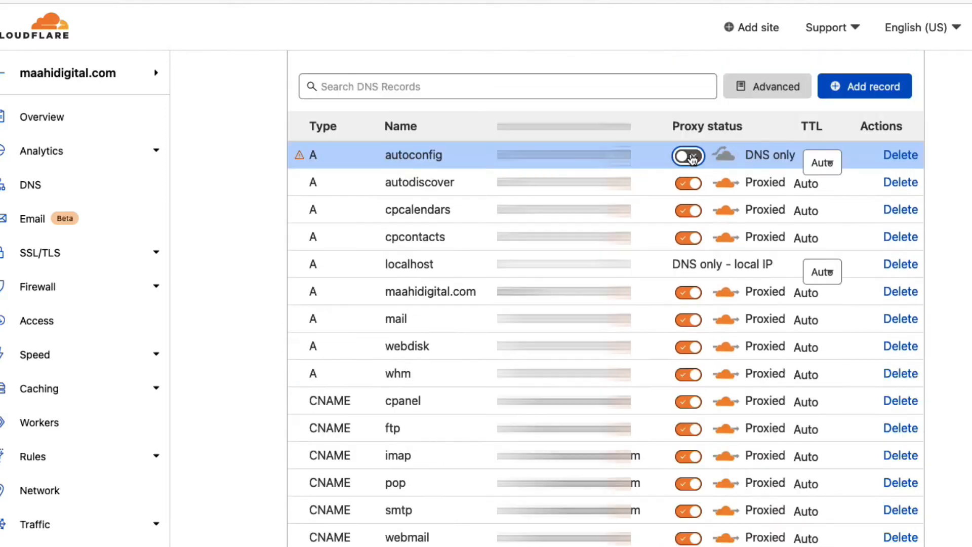
click(689, 157)
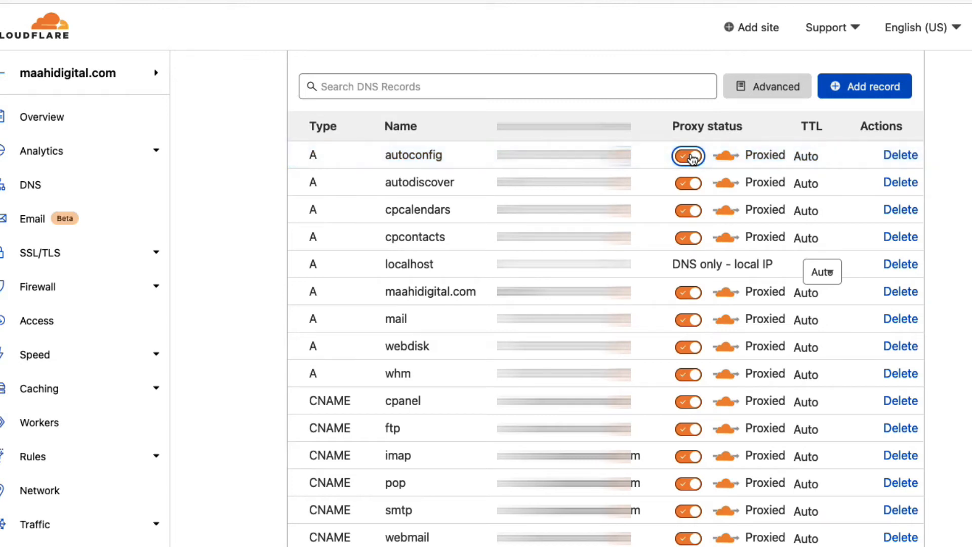
click(691, 158)
click(686, 186)
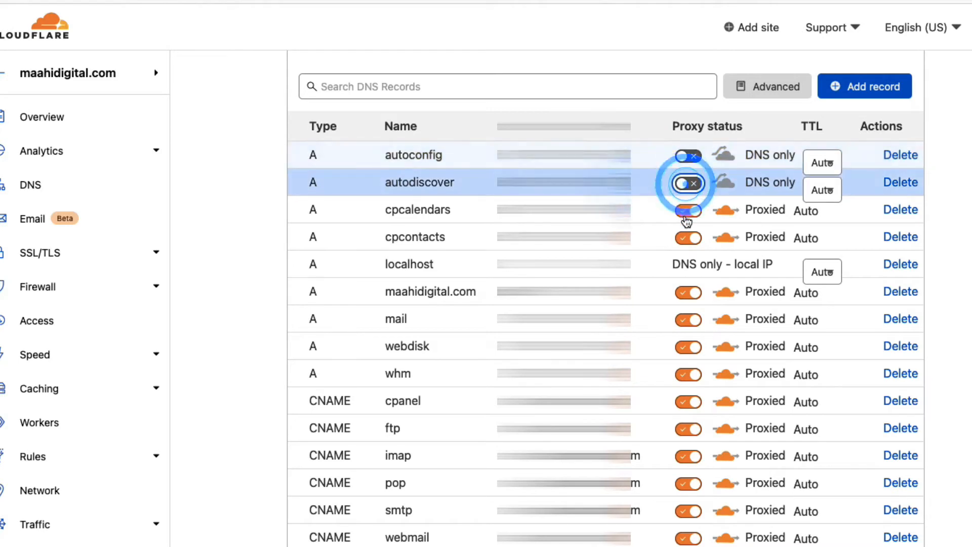
click(687, 211)
click(687, 237)
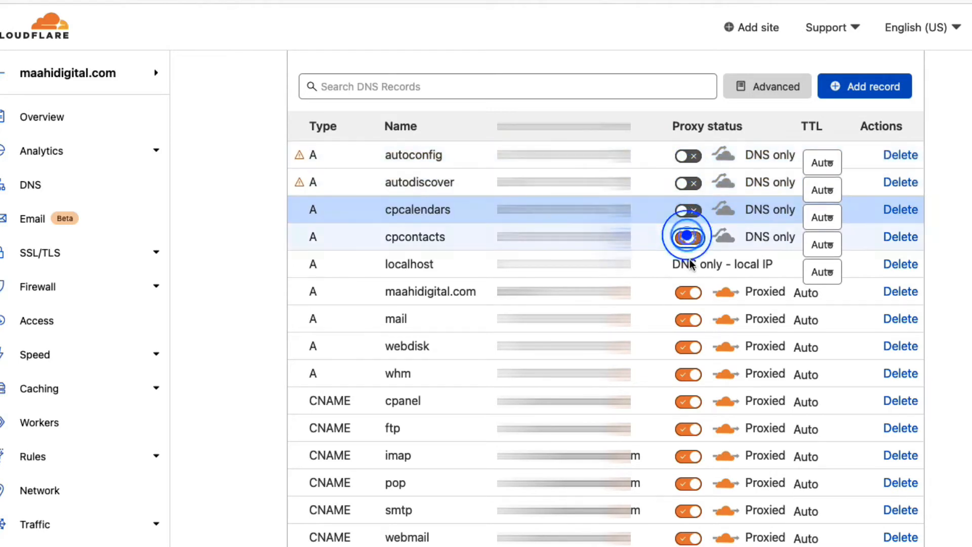
Step: Set the maahidigital.com, mail, webdisk and whm A records and the cpanel CNAME record to DNS only
click(686, 291)
click(692, 320)
scroll(694, 320, down, 2)
click(691, 292)
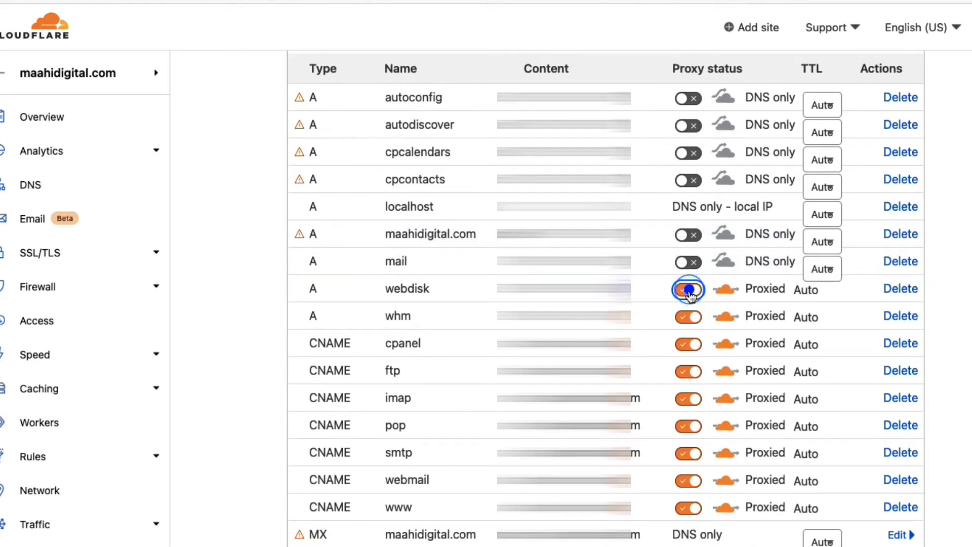
click(691, 318)
click(692, 345)
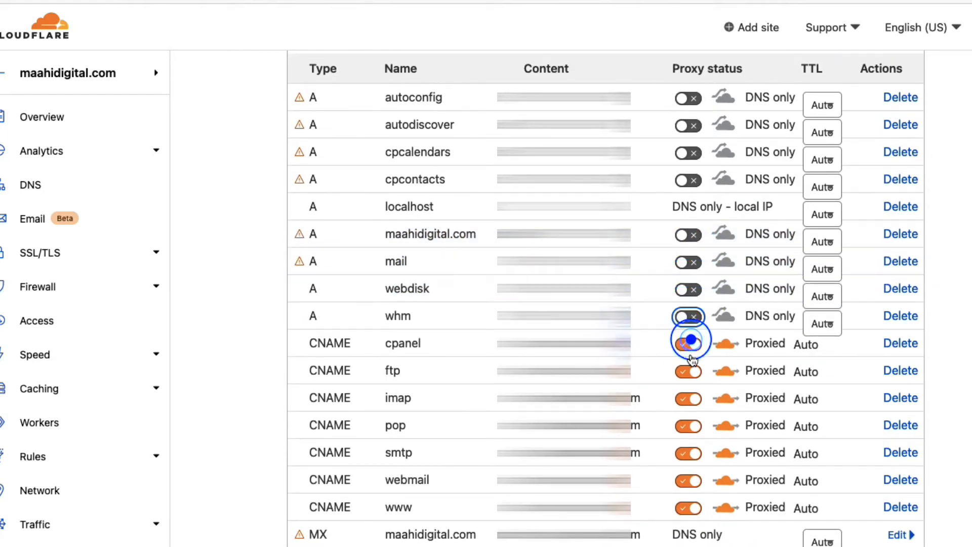
Step: Set the ftp, imap, pop, smtp, webmail and www CNAME records to DNS only
click(690, 376)
click(691, 399)
click(691, 426)
click(692, 453)
click(691, 481)
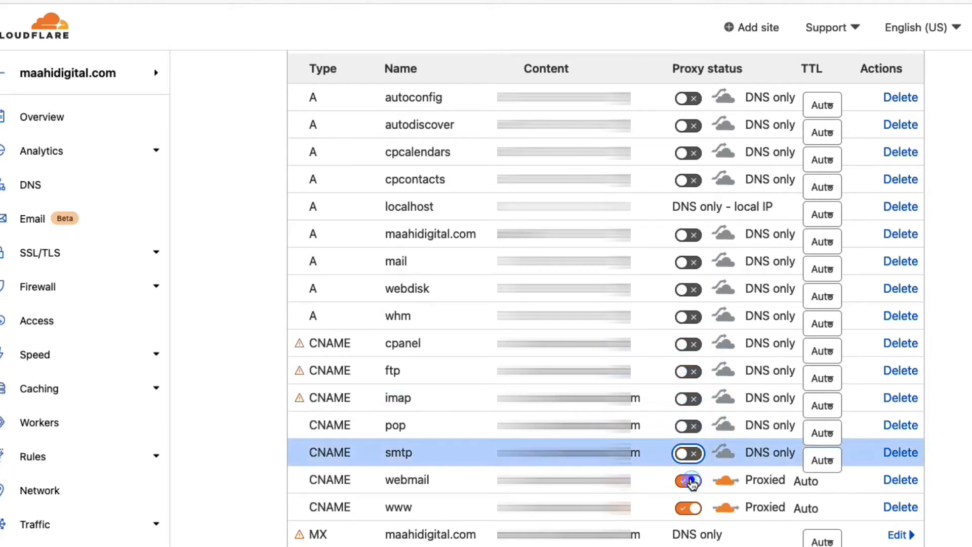
click(689, 508)
Step: Check the proxy status across the whole DNS record list and continue to the nameserver instructions
scroll(694, 514, down, 2)
scroll(694, 514, down, 2)
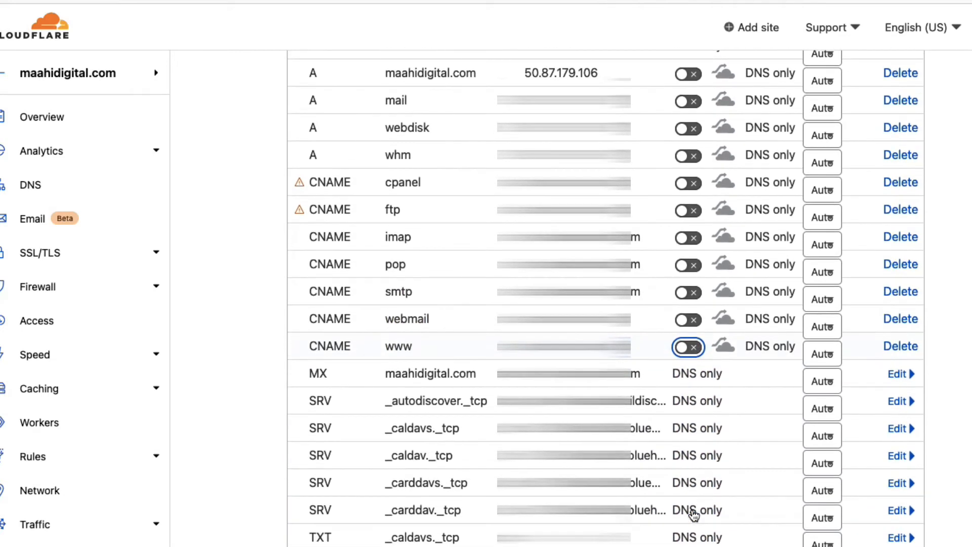
scroll(691, 511, up, 3)
scroll(691, 511, up, 2)
scroll(691, 510, down, 8)
scroll(692, 510, down, 2)
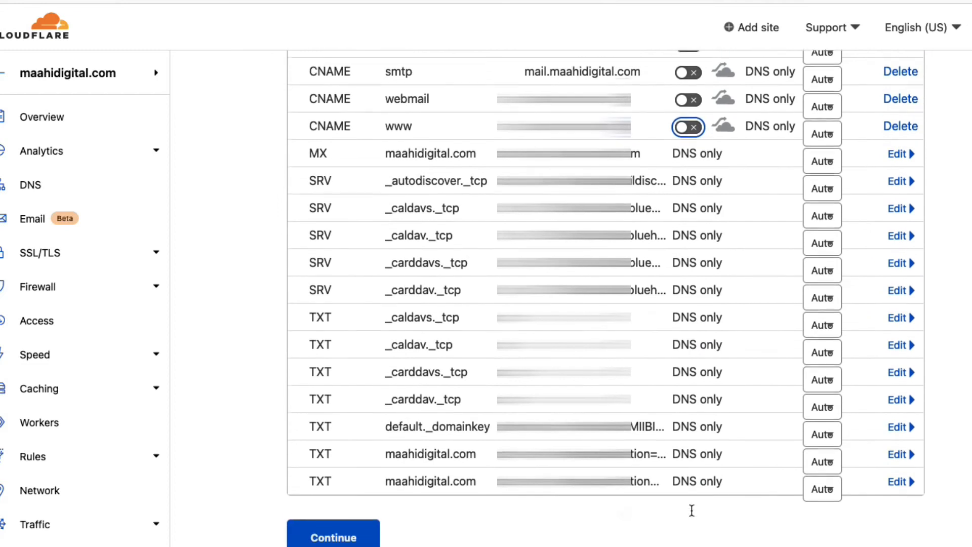
click(367, 528)
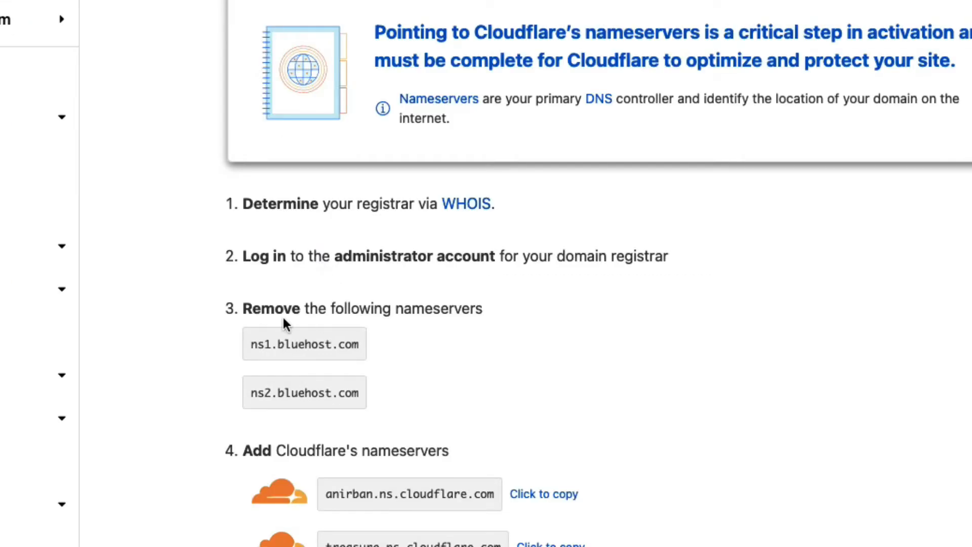
Step: Identify the two Bluehost nameservers to remove and the two Cloudflare nameservers to add
drag(247, 338, 349, 354)
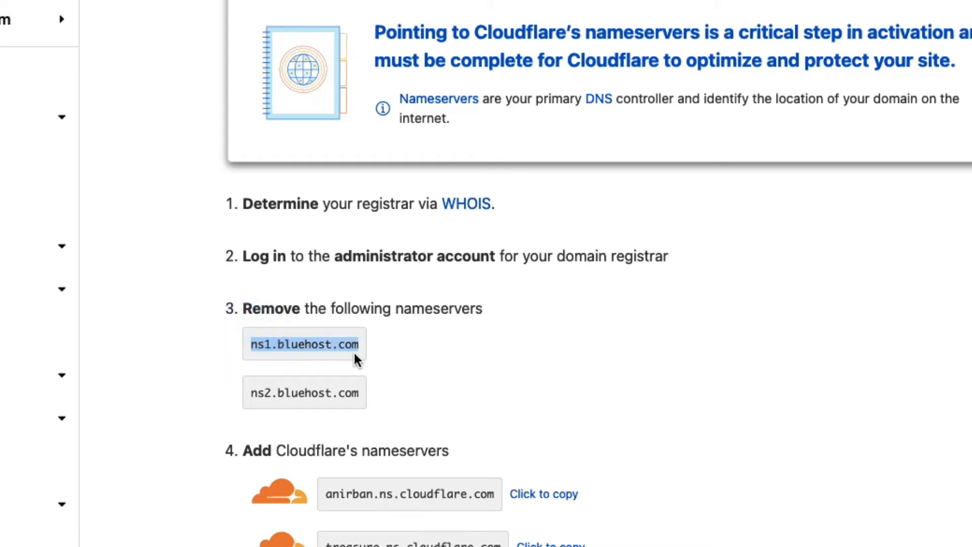
drag(252, 393, 352, 402)
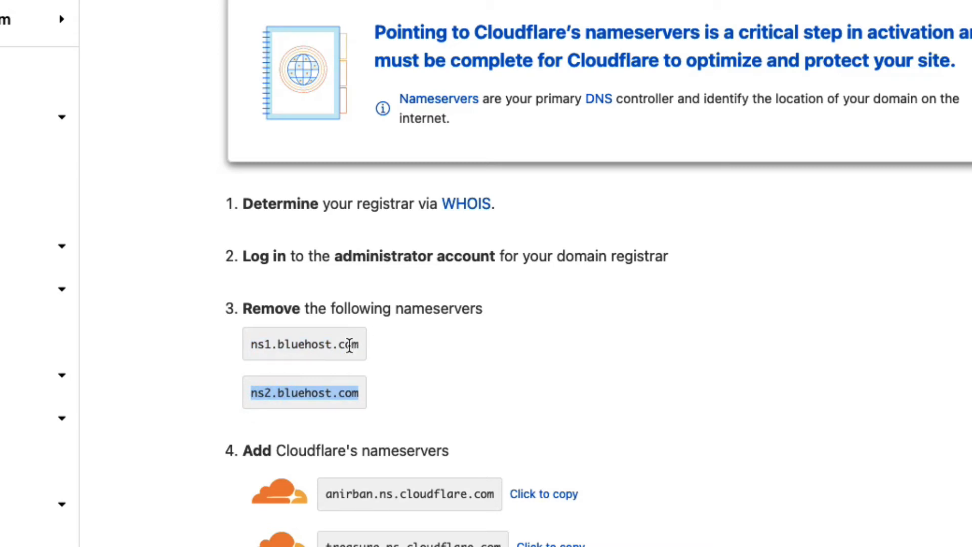
drag(361, 344, 248, 343)
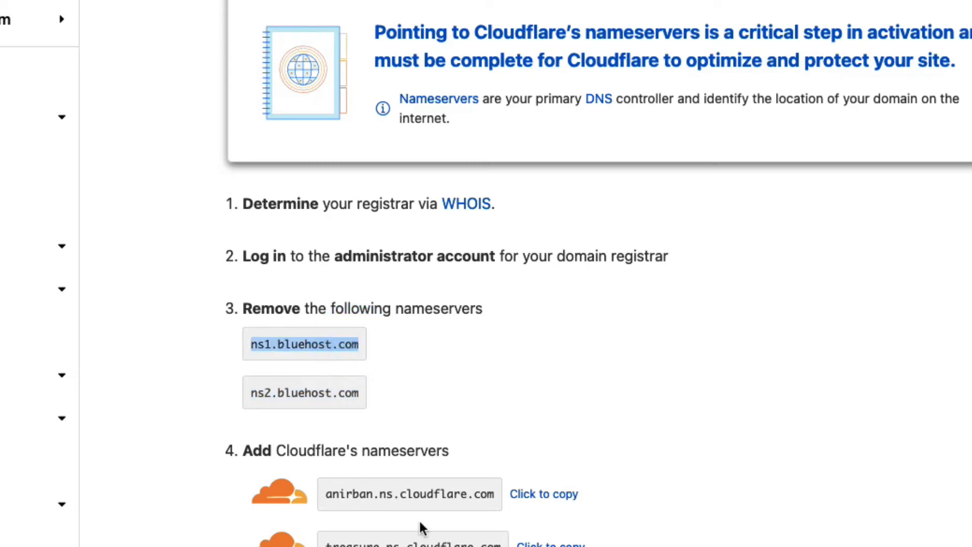
scroll(418, 518, down, 1)
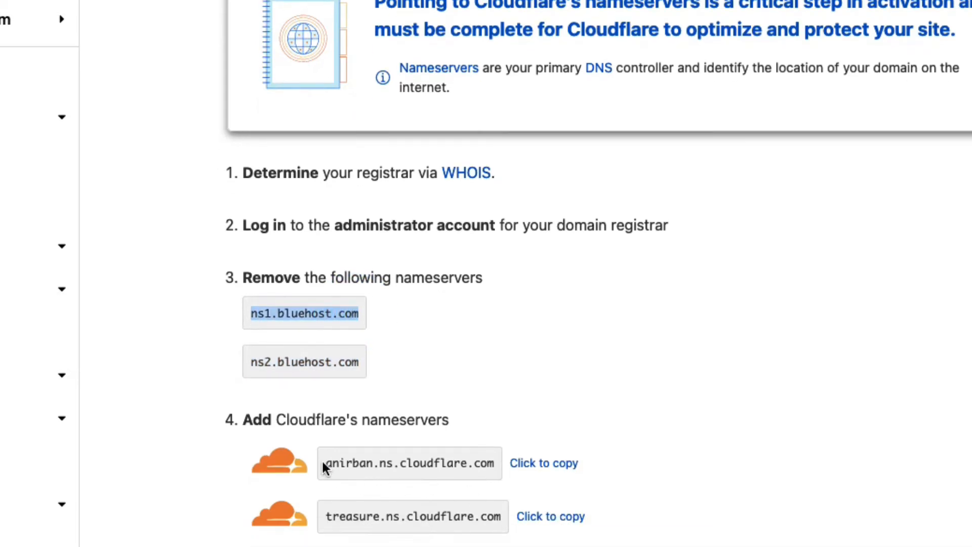
drag(325, 463, 491, 464)
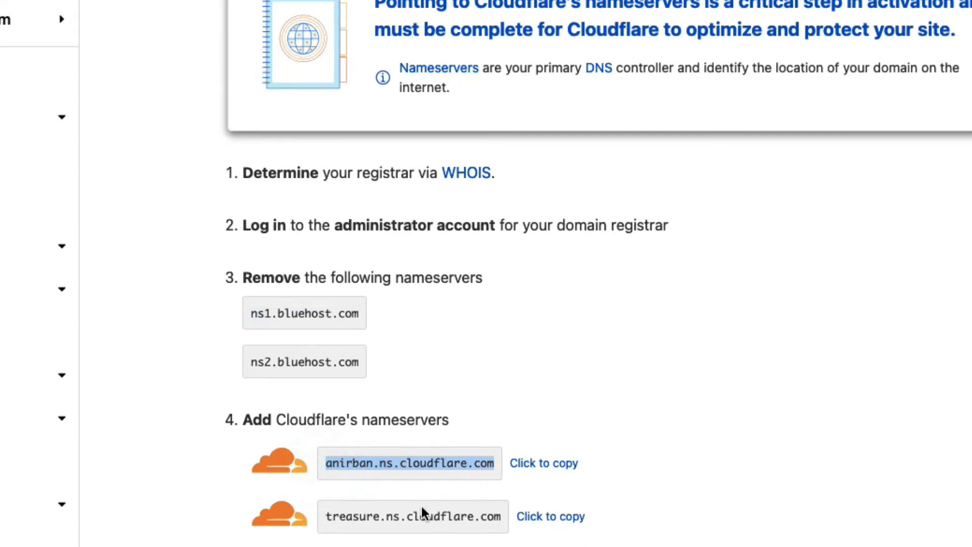
drag(322, 516, 483, 536)
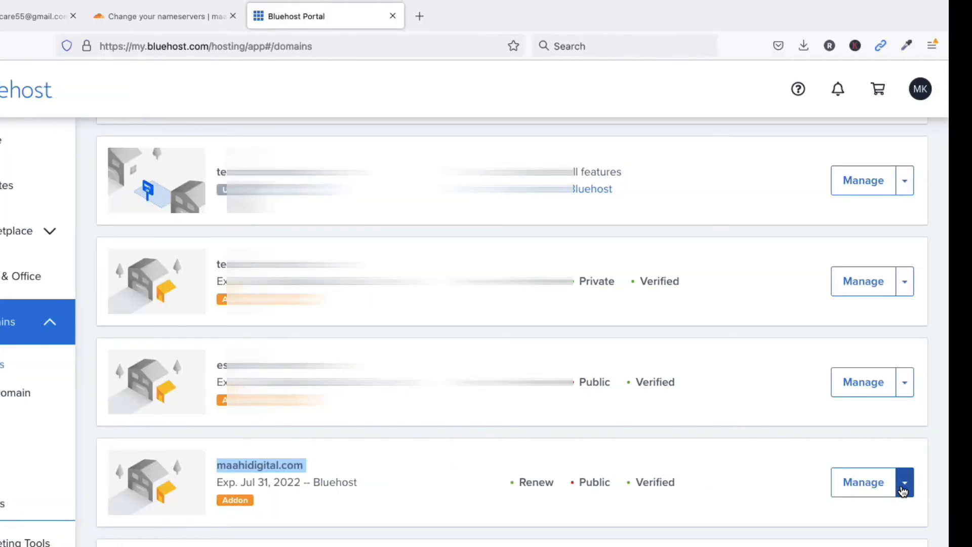
Step: Open the DNS settings of maahidigital.com from the Bluehost domain list
click(903, 488)
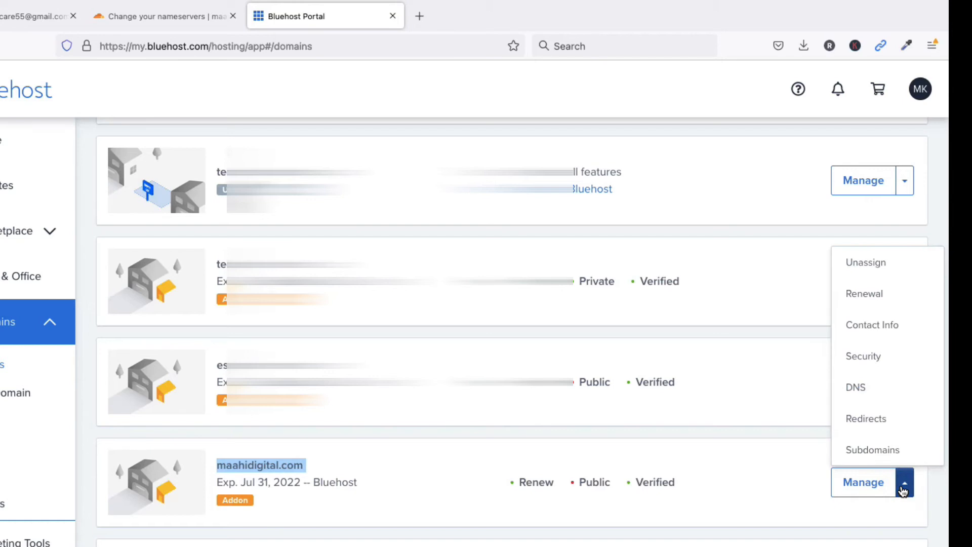
click(863, 483)
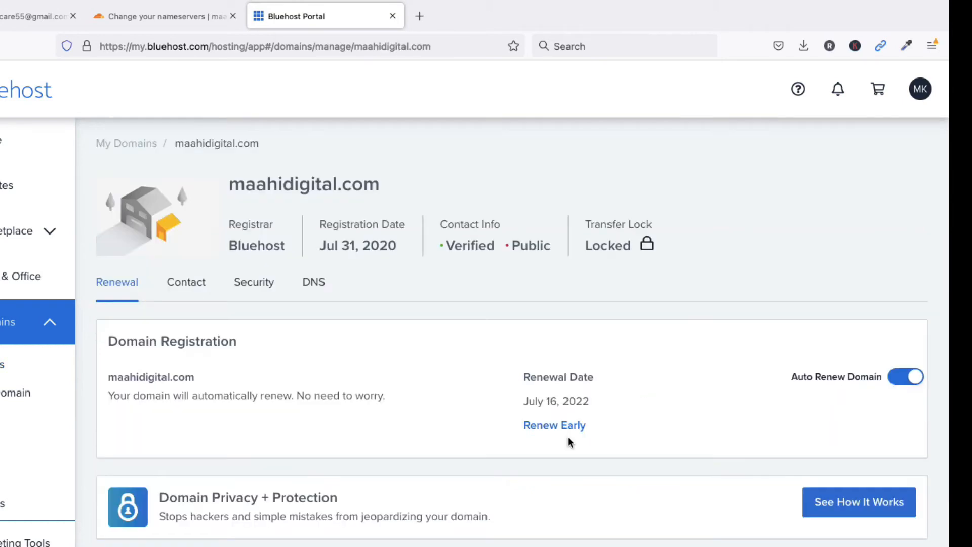
click(312, 284)
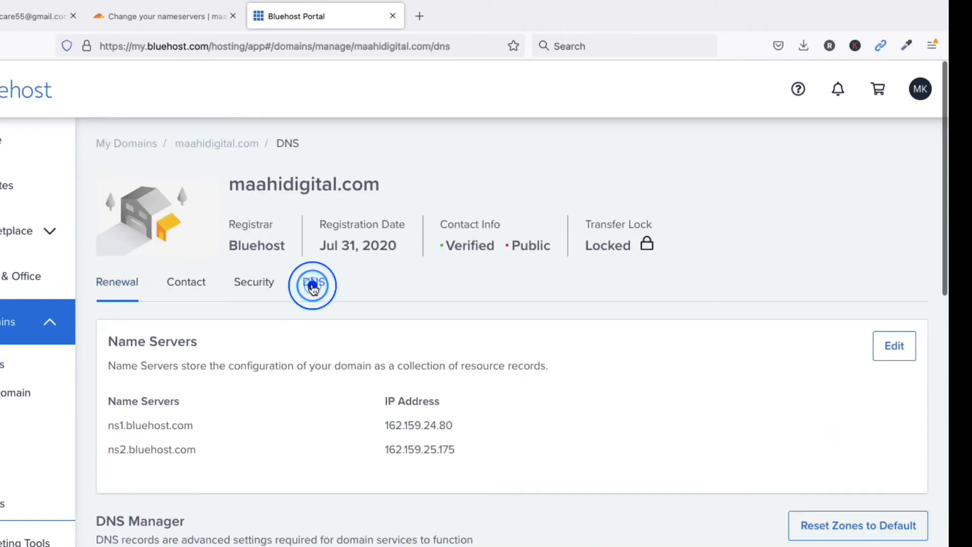
scroll(314, 289, down, 2)
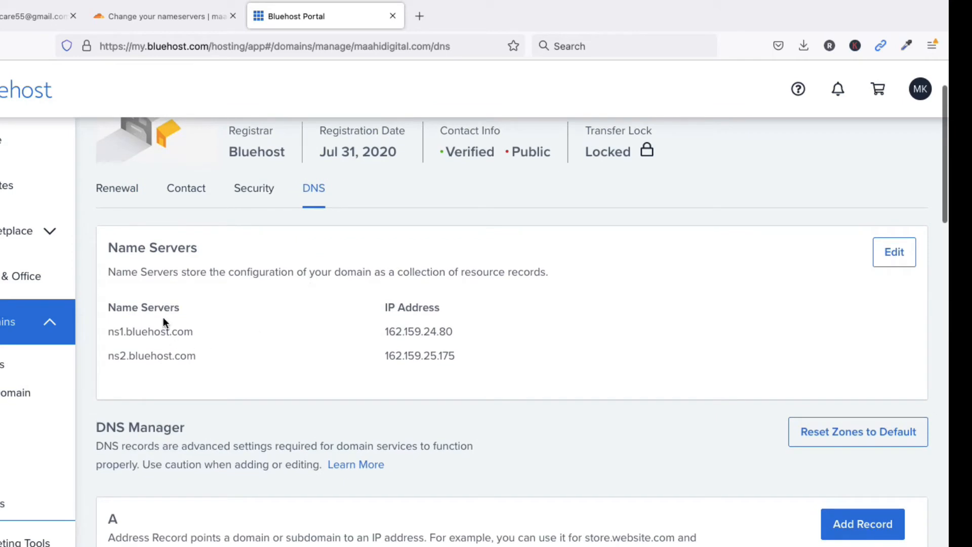
Step: Edit the domain's name servers, choose the Custom setup type and accept the email service warning
click(882, 263)
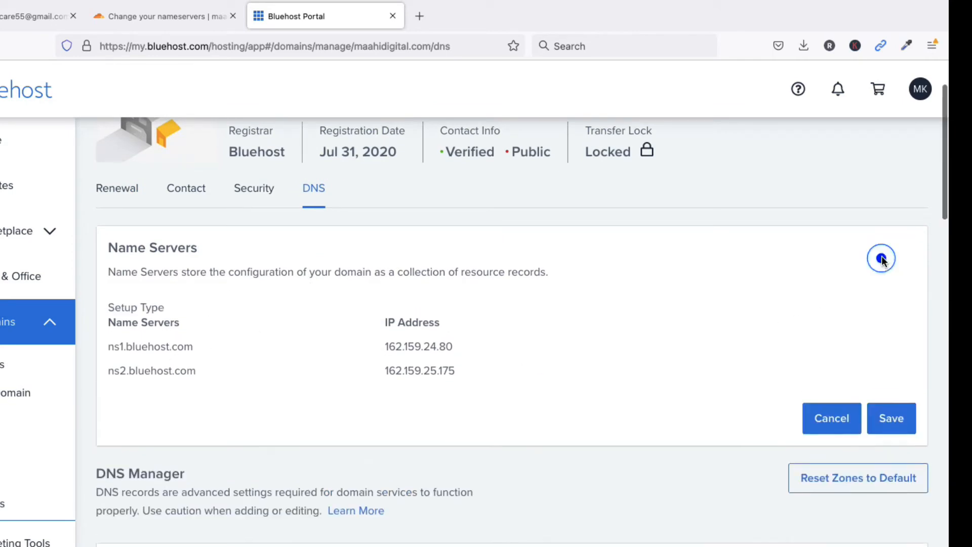
scroll(111, 358, down, 1)
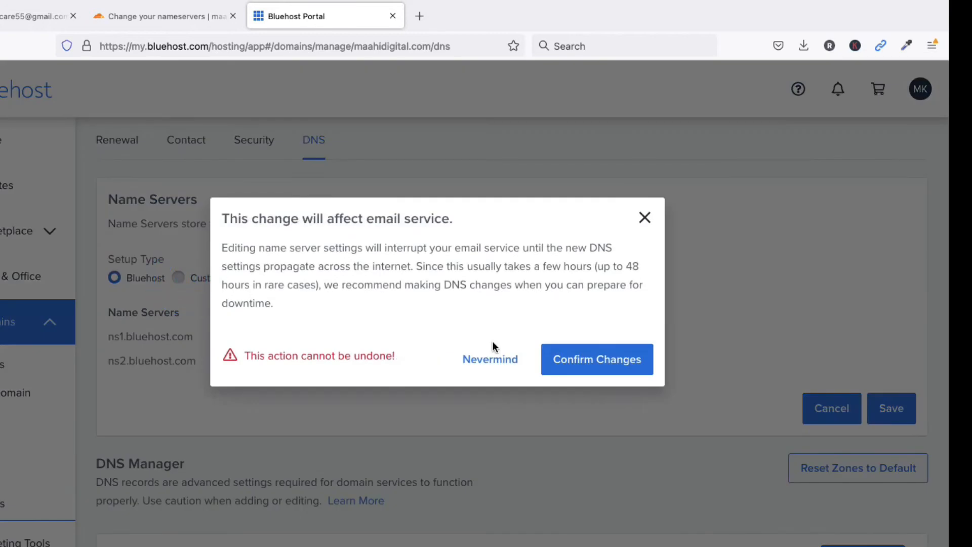
click(571, 362)
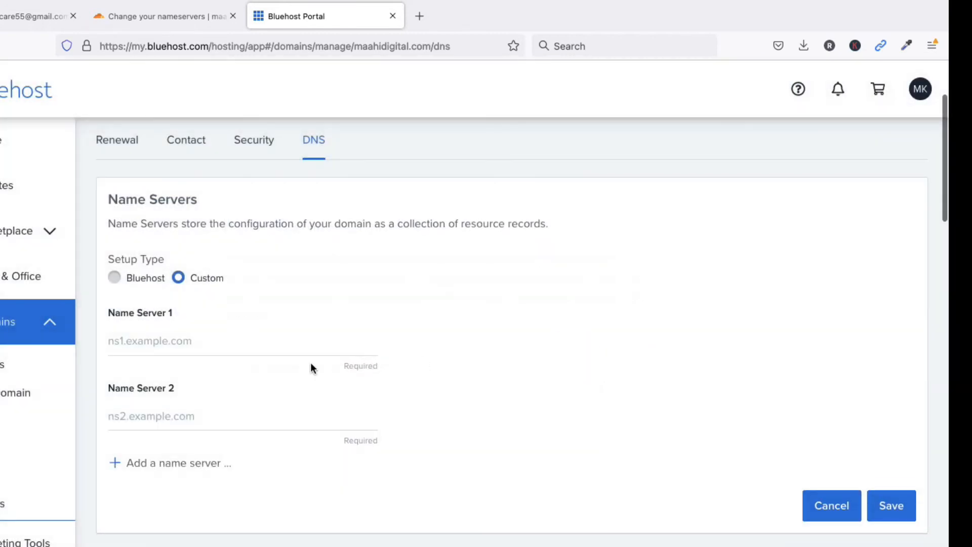
Step: Copy anirban.ns.cloudflare.com from the Cloudflare nameserver instructions into Name Server 1 in Bluehost
click(253, 350)
scroll(253, 354, down, 1)
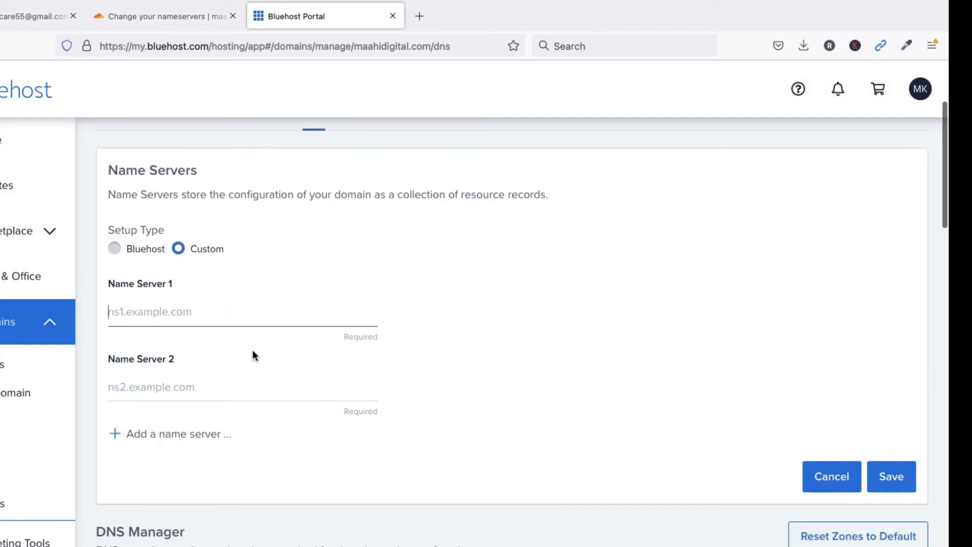
click(150, 22)
scroll(354, 491, down, 4)
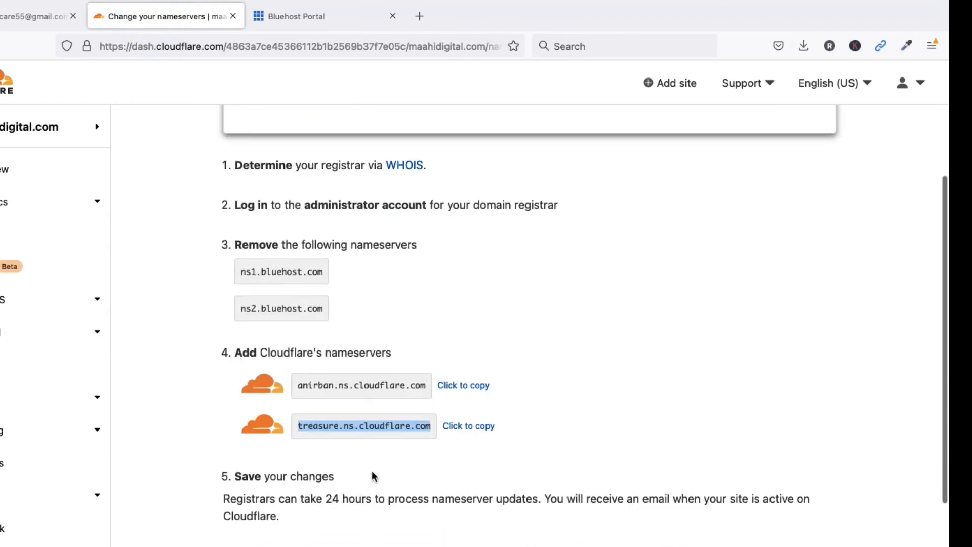
click(462, 387)
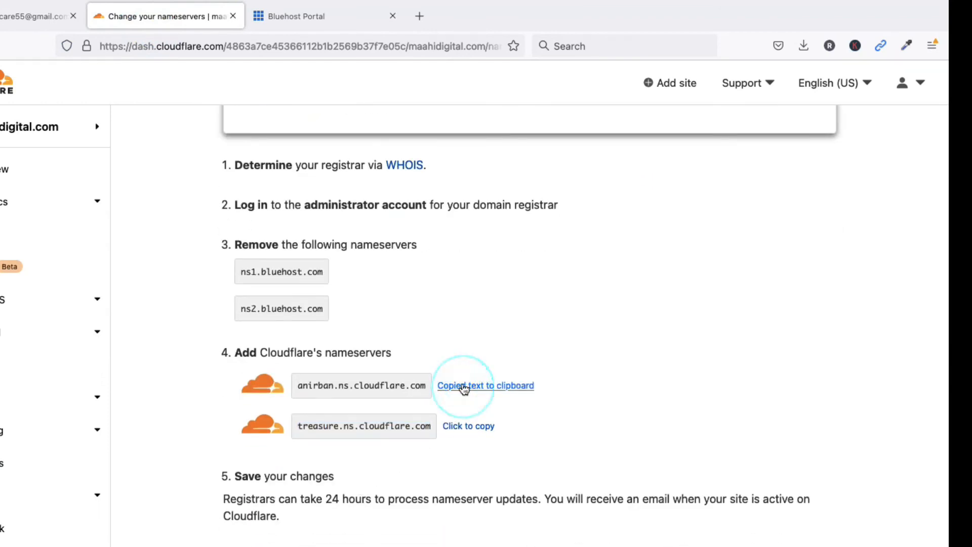
click(326, 21)
click(182, 324)
key(ctrl+v)
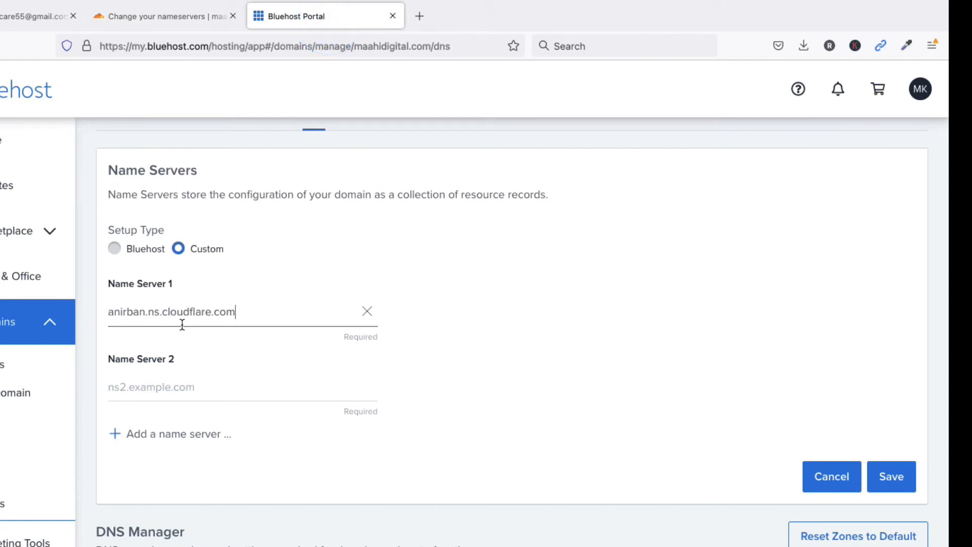
Step: Copy treasure.ns.cloudflare.com from Cloudflare into Name Server 2 in Bluehost and save the custom name servers
click(177, 388)
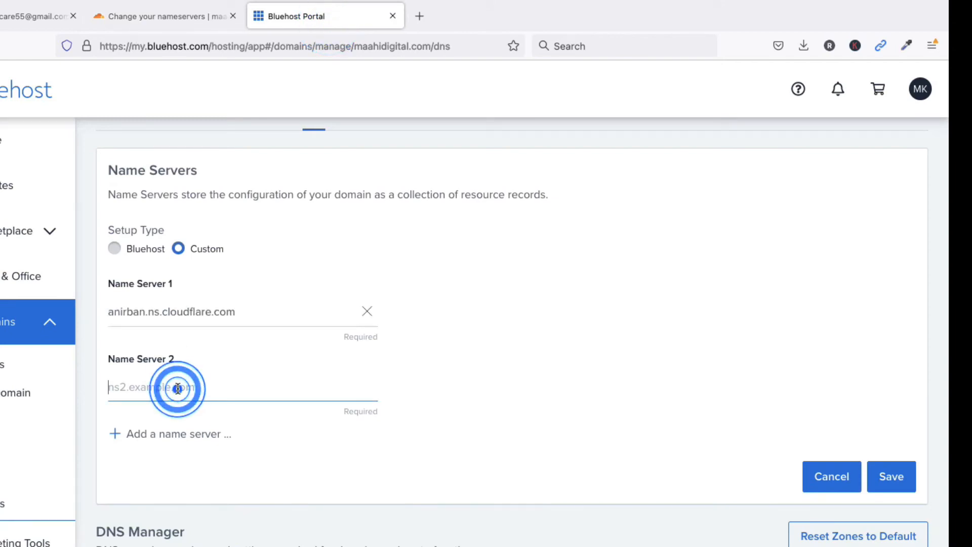
click(176, 17)
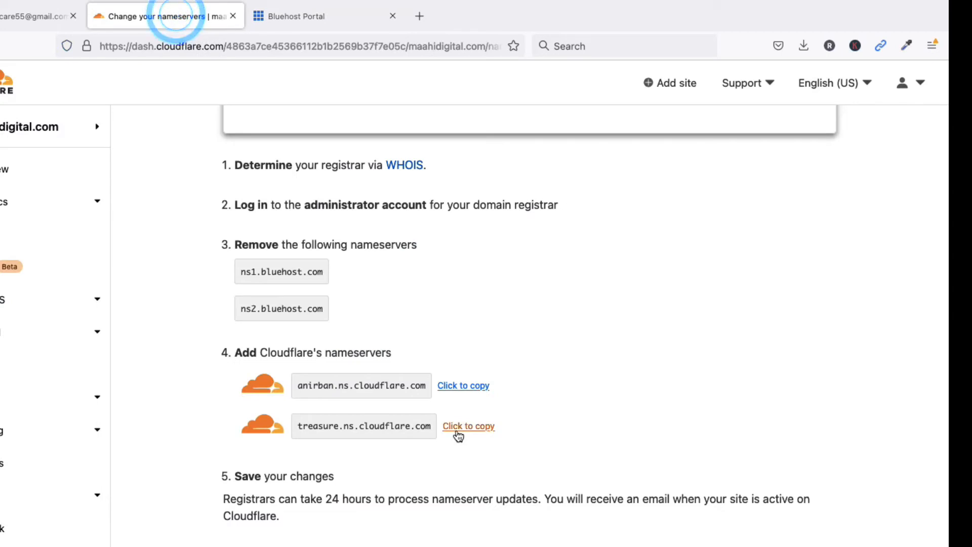
click(458, 428)
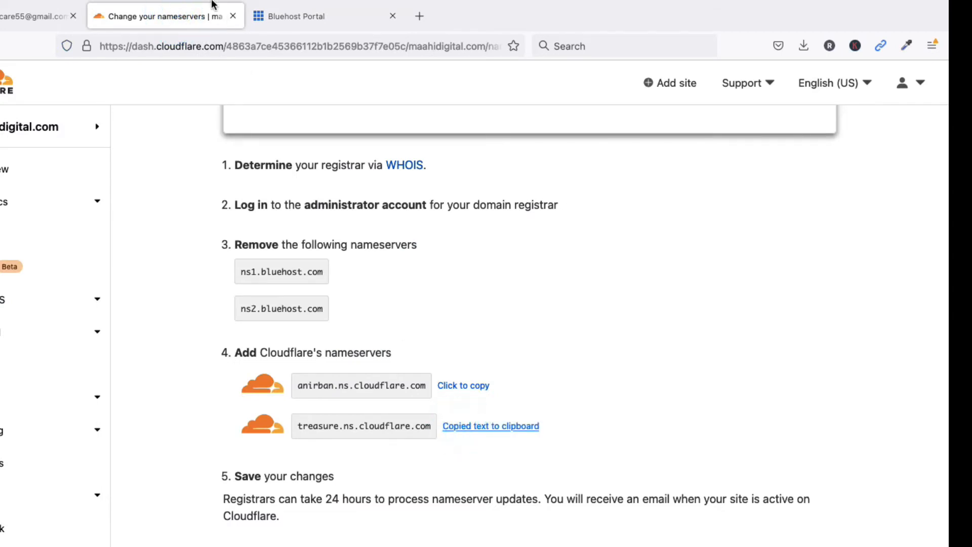
click(317, 17)
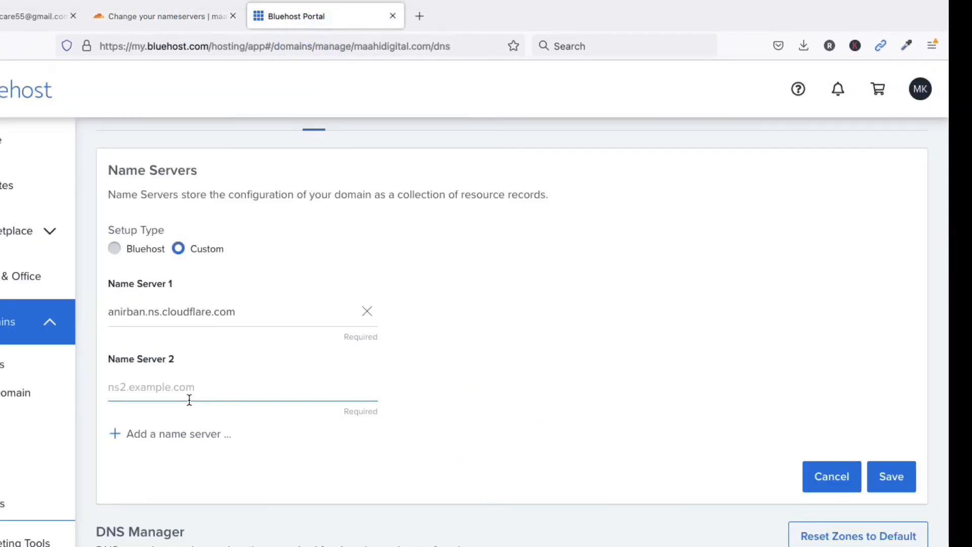
key(ctrl+v)
click(441, 388)
scroll(565, 430, down, 2)
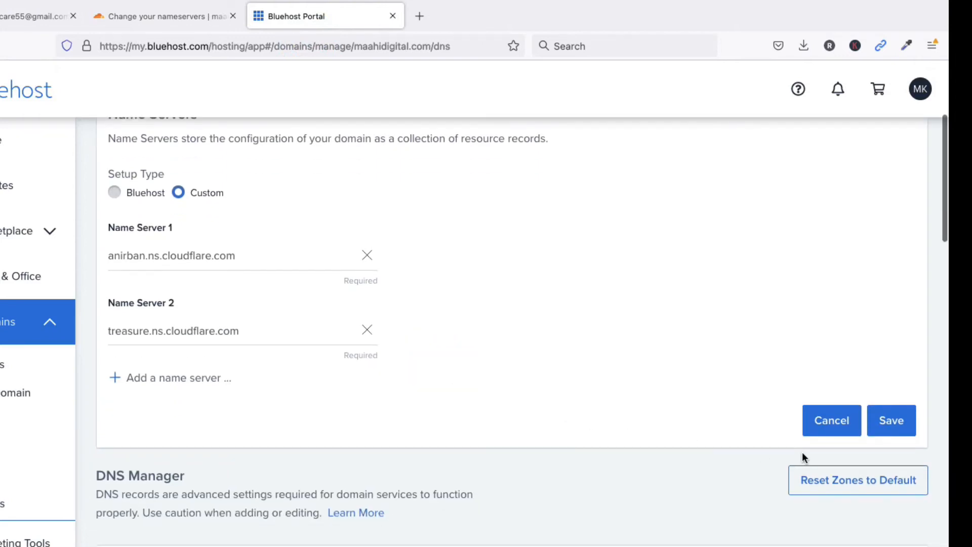
click(884, 422)
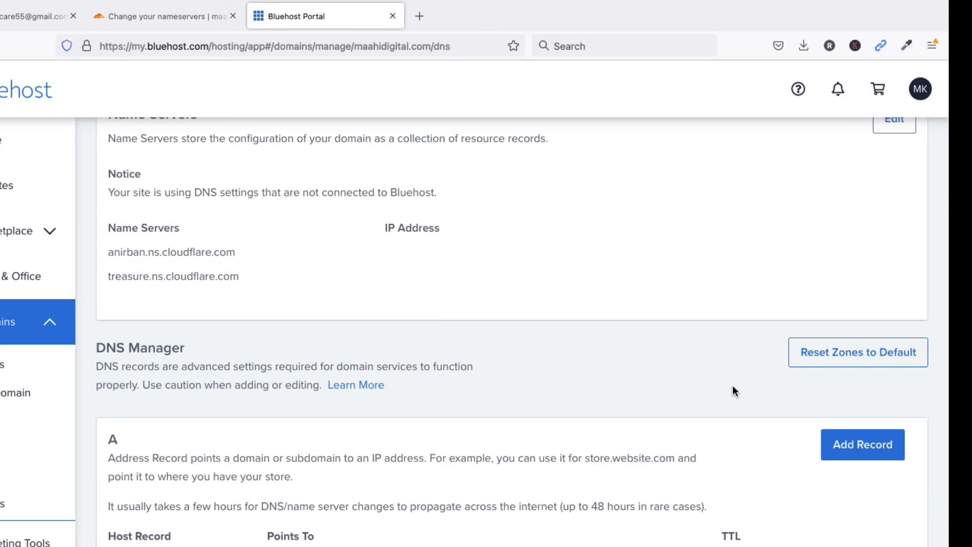
Step: Switch back to Cloudflare, mark the nameserver change as done and start the Quick Start Guide
key(ctrl+shift+Tab)
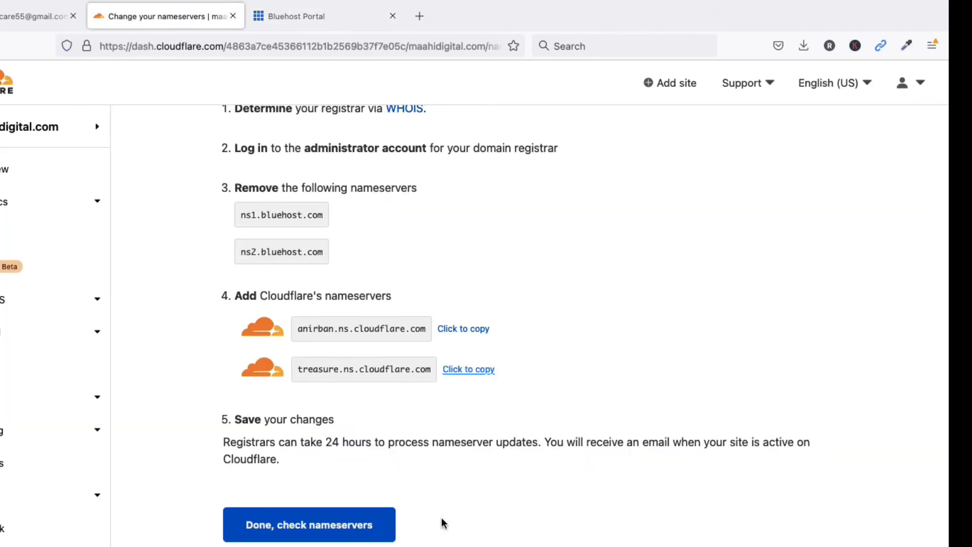
click(301, 527)
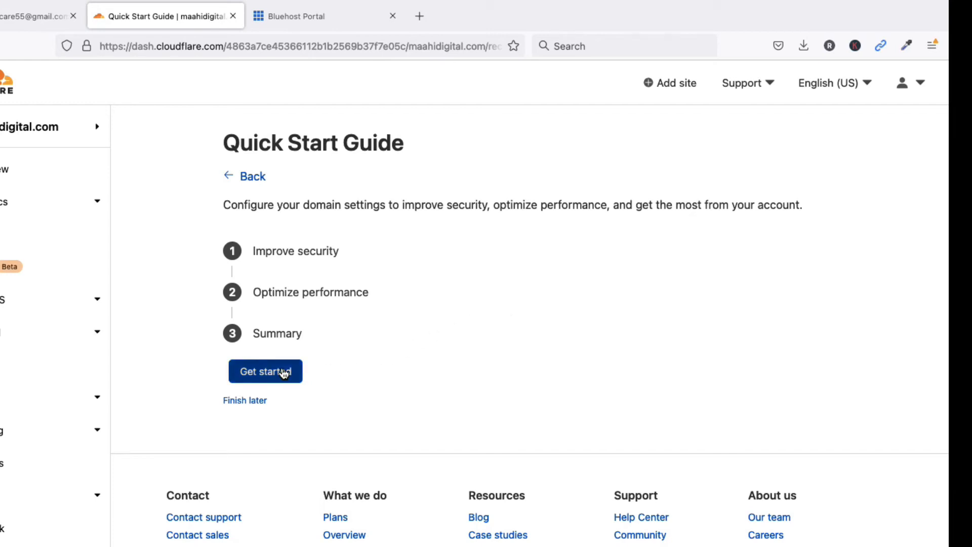
click(284, 373)
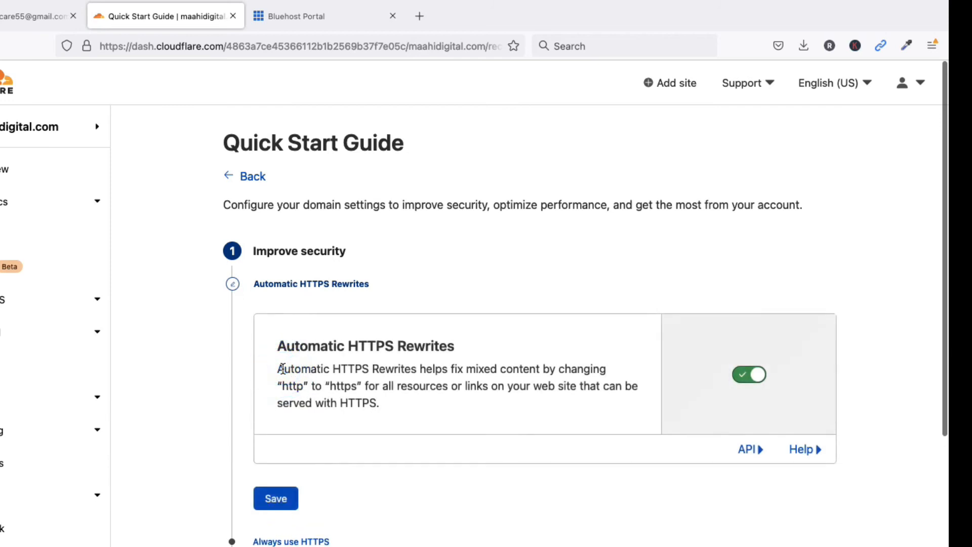
Step: Save Automatic HTTPS Rewrites as enabled, then turn on Always Use HTTPS and save it
scroll(438, 444, down, 2)
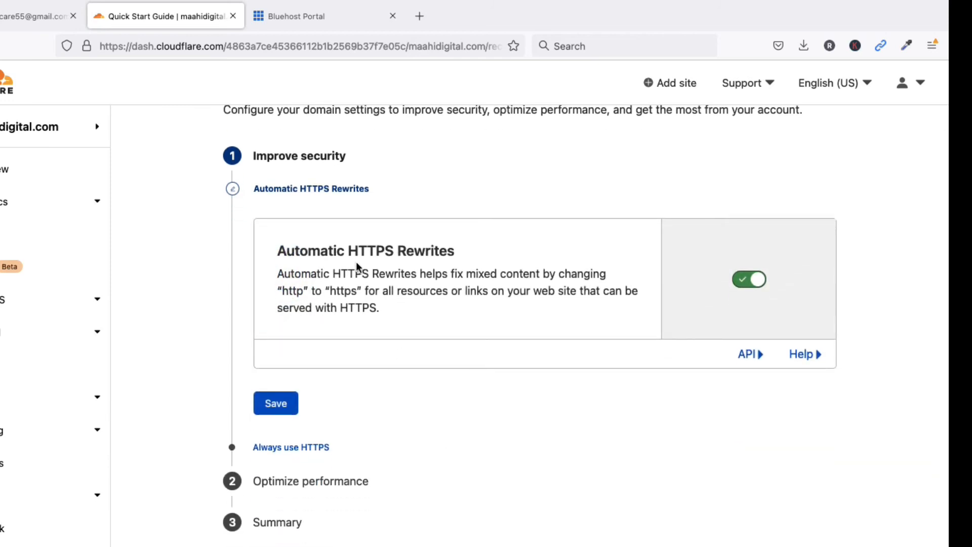
click(289, 416)
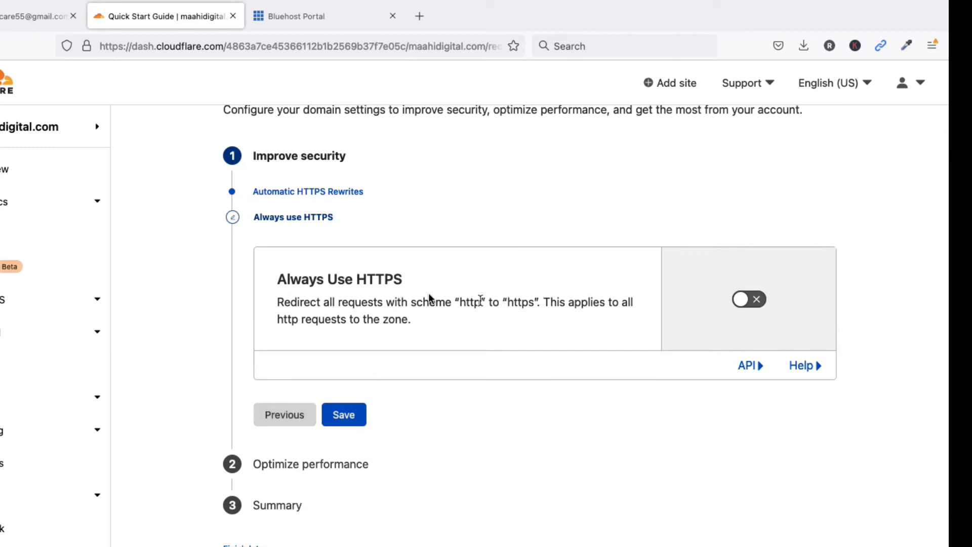
click(742, 300)
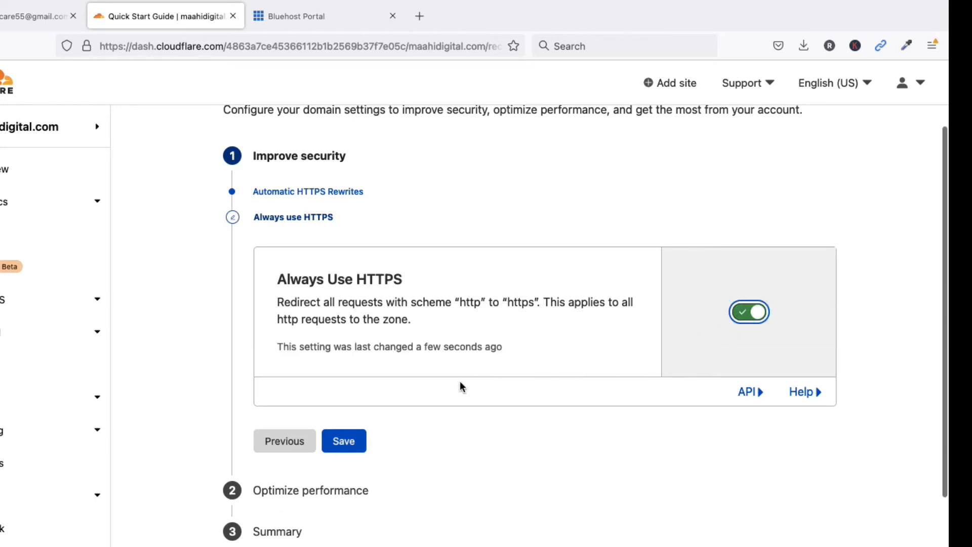
click(349, 439)
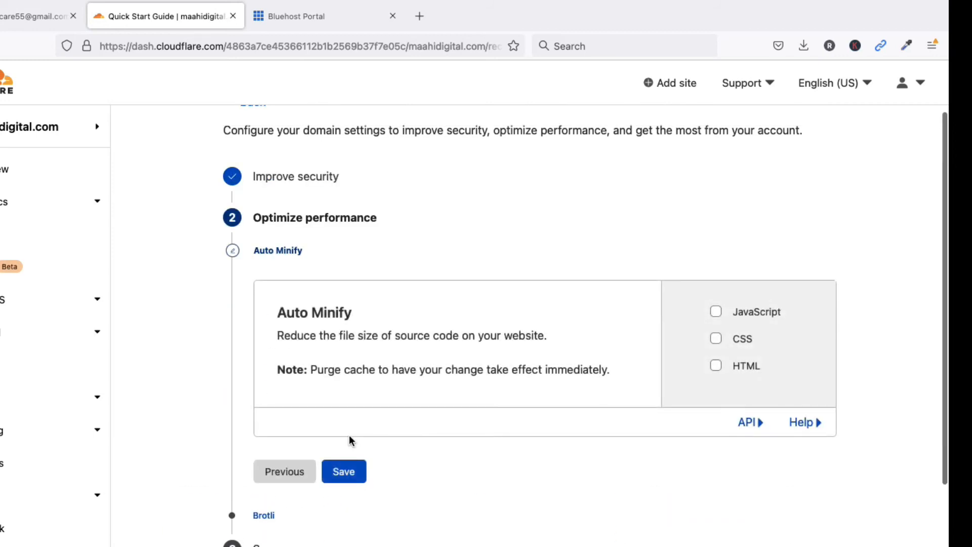
Step: Save Auto Minify with JavaScript, CSS and HTML unchecked, keep Brotli enabled and finish the Quick Start Guide
scroll(349, 439, down, 2)
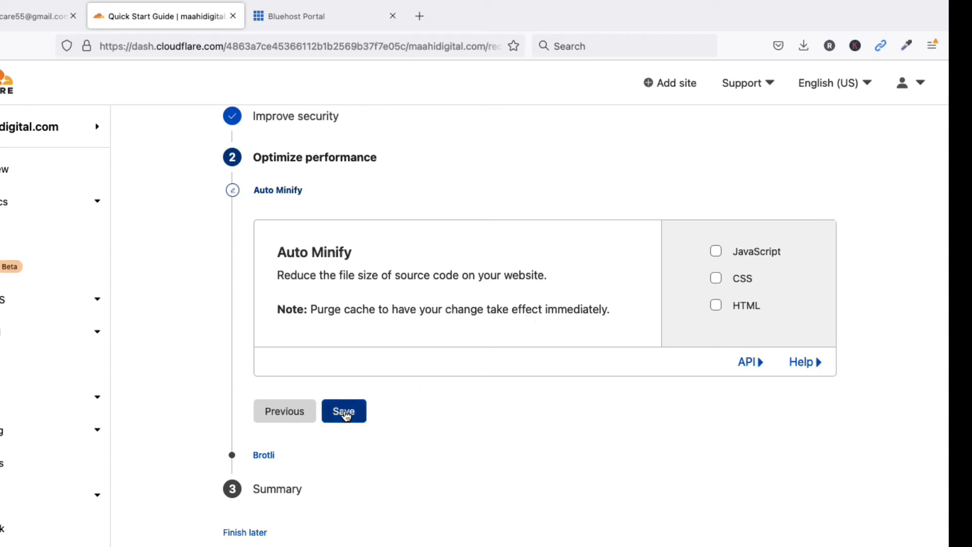
click(346, 415)
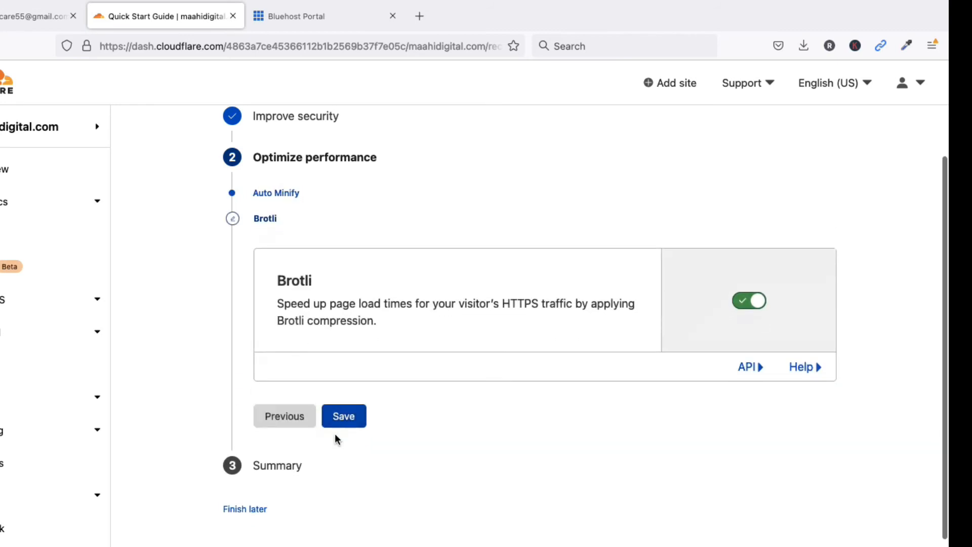
click(354, 425)
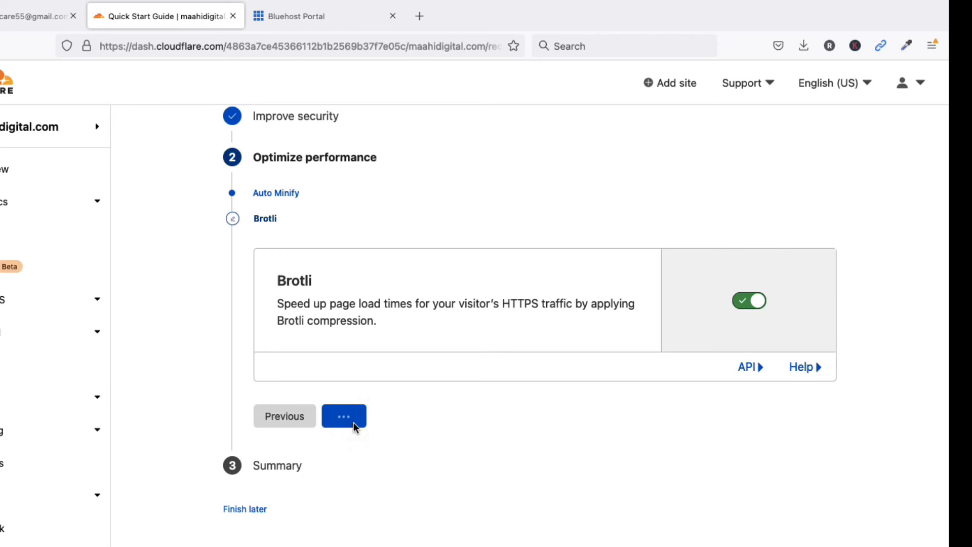
scroll(353, 428, down, 3)
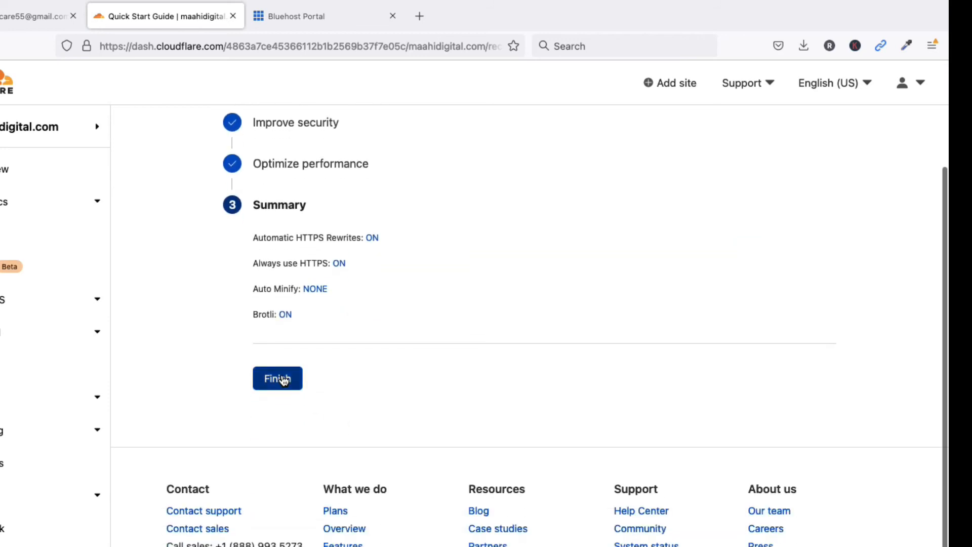
click(284, 380)
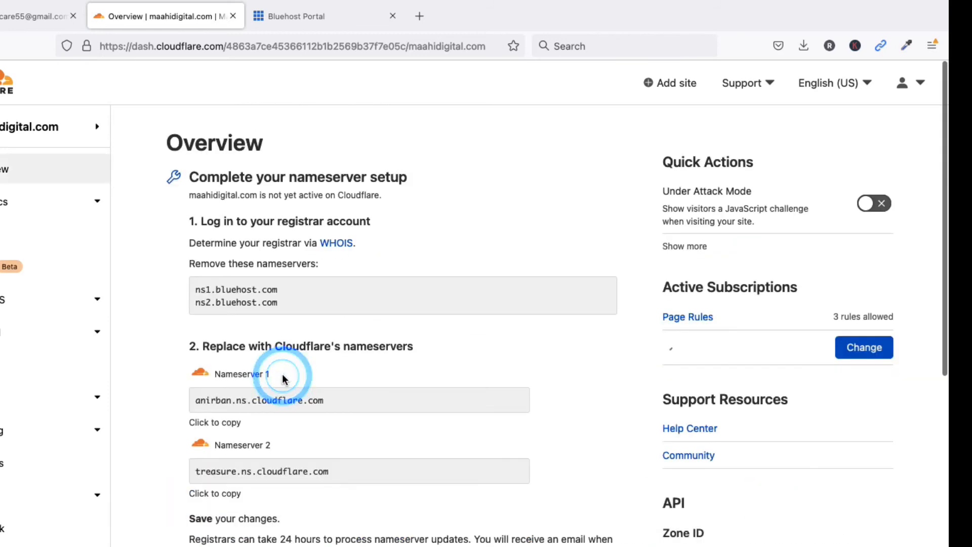
Step: Request a nameserver check for maahidigital.com and read the note on how long registrars take to process updates
scroll(532, 261, down, 5)
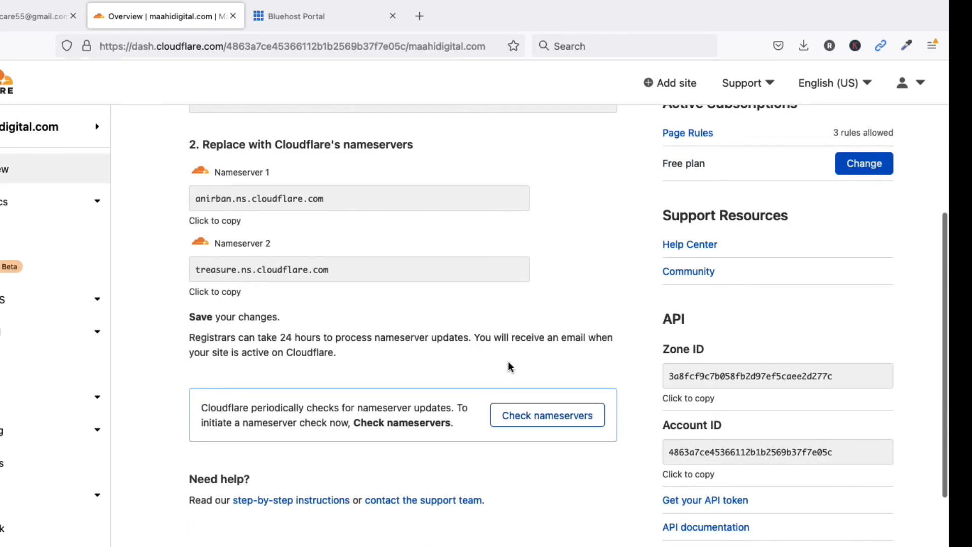
click(542, 420)
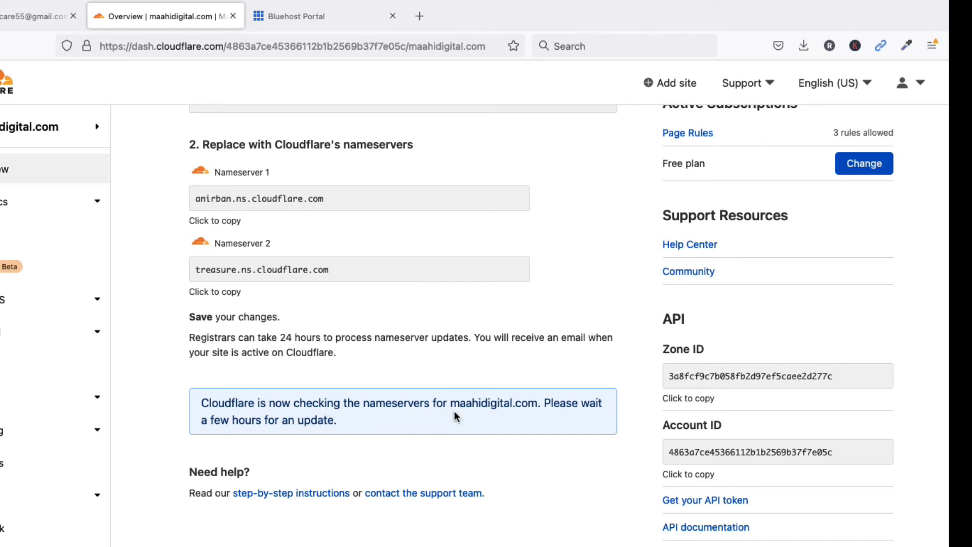
scroll(455, 416, down, 1)
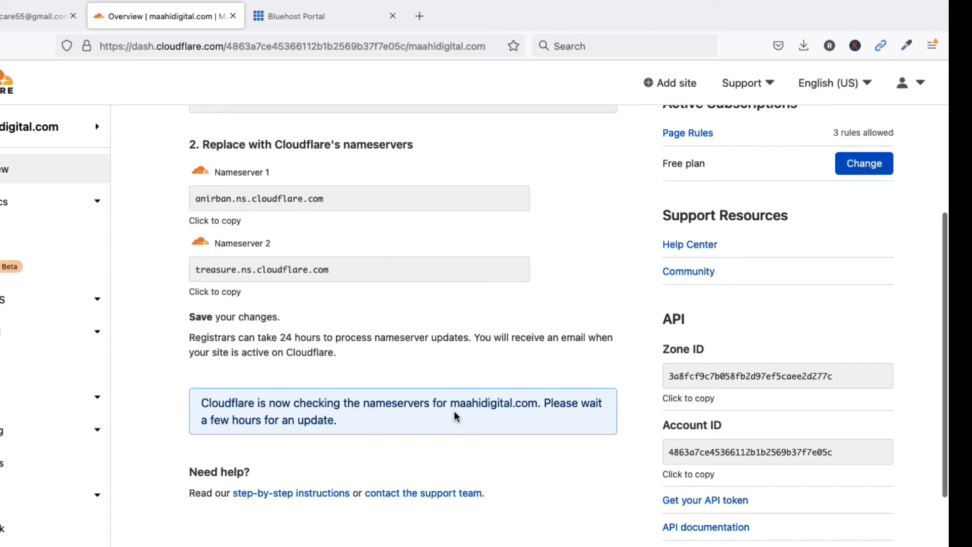
scroll(455, 416, up, 5)
scroll(455, 416, down, 5)
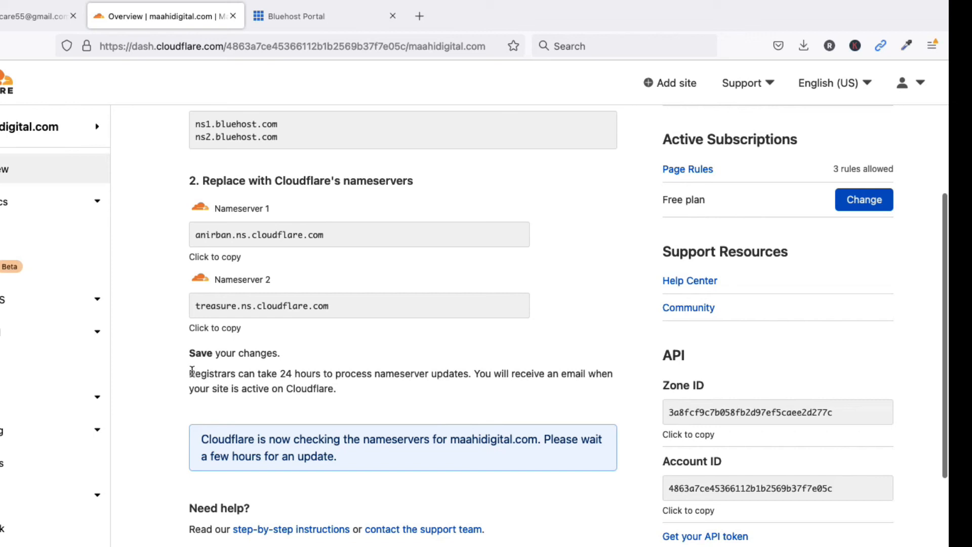
drag(192, 371, 372, 387)
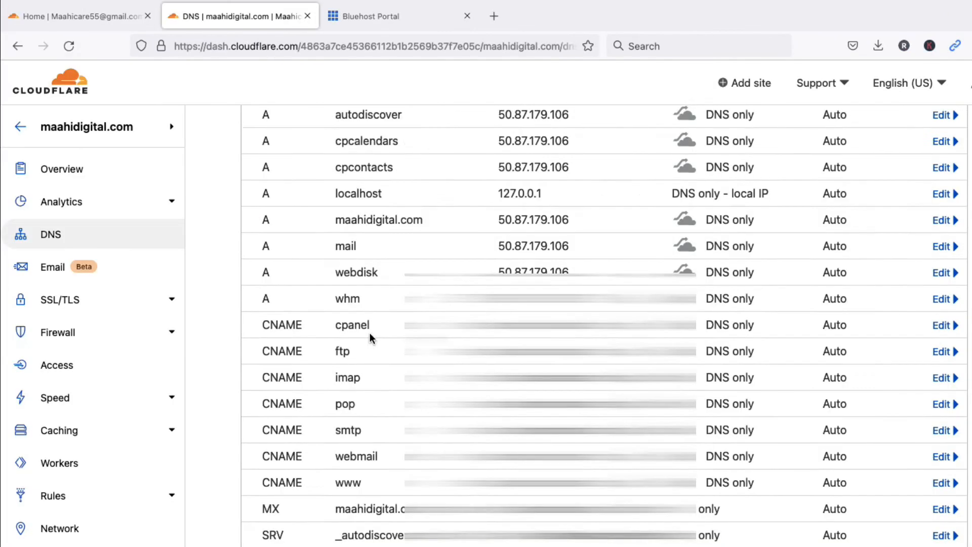
Step: Review the DNS management page for maahidigital.com, including its upper record entries
scroll(628, 319, up, 10)
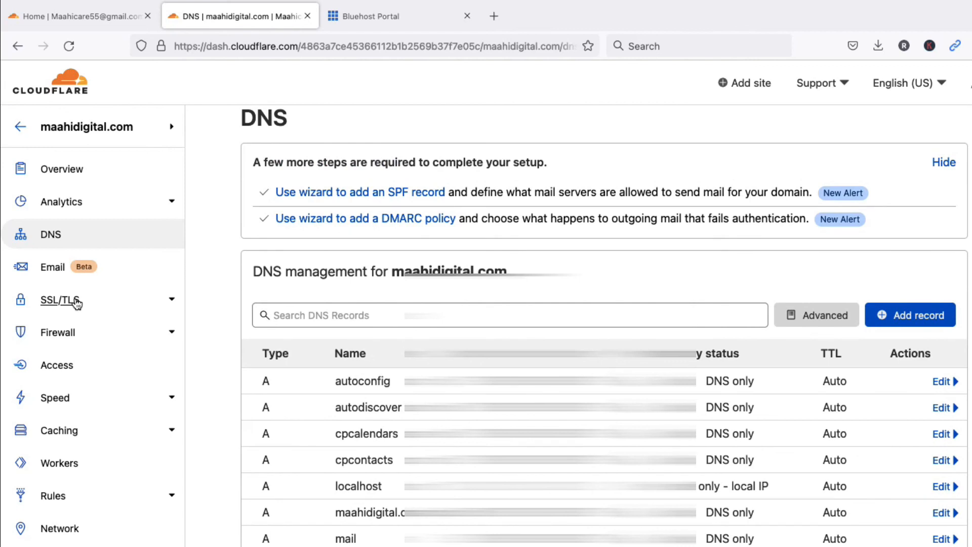
Step: Set the SSL/TLS encryption mode for maahidigital.com to Flexible
click(75, 302)
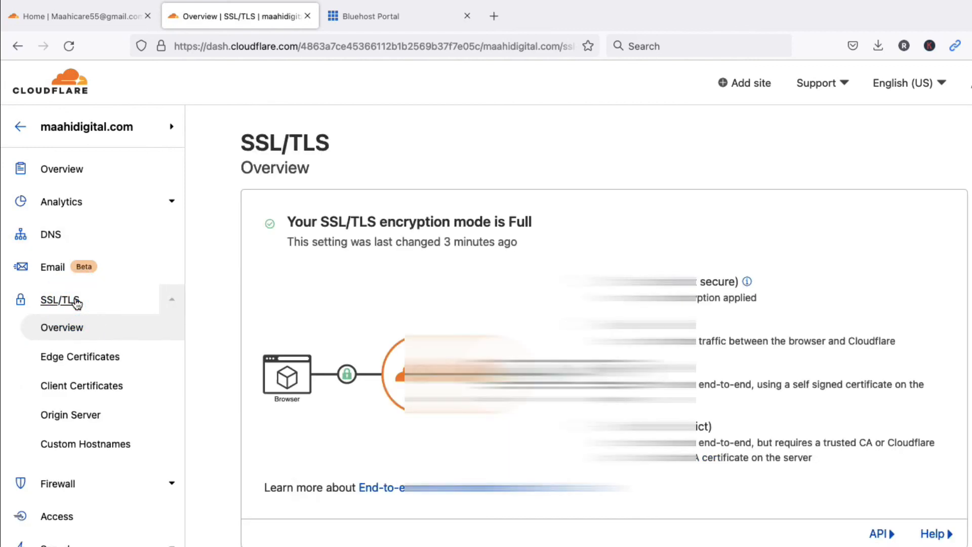
scroll(481, 408, down, 3)
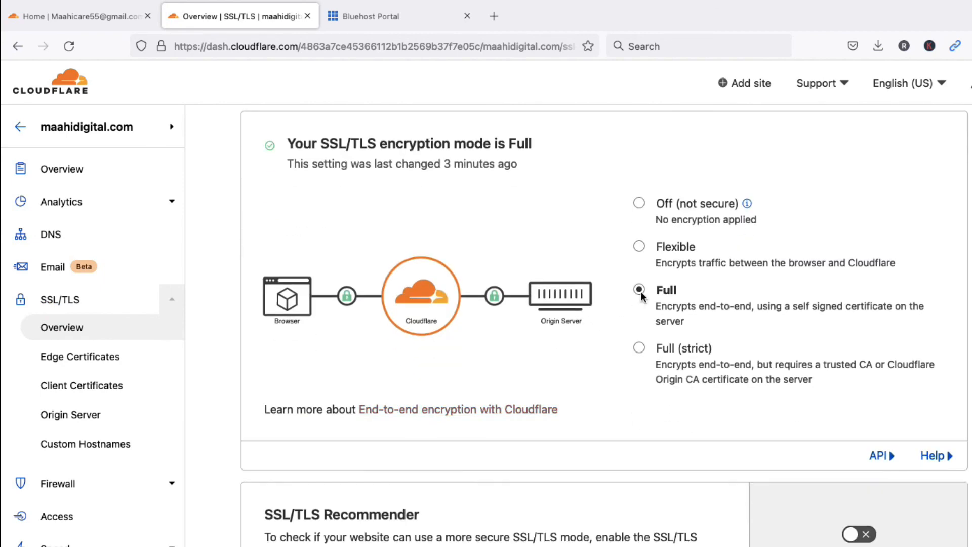
click(638, 248)
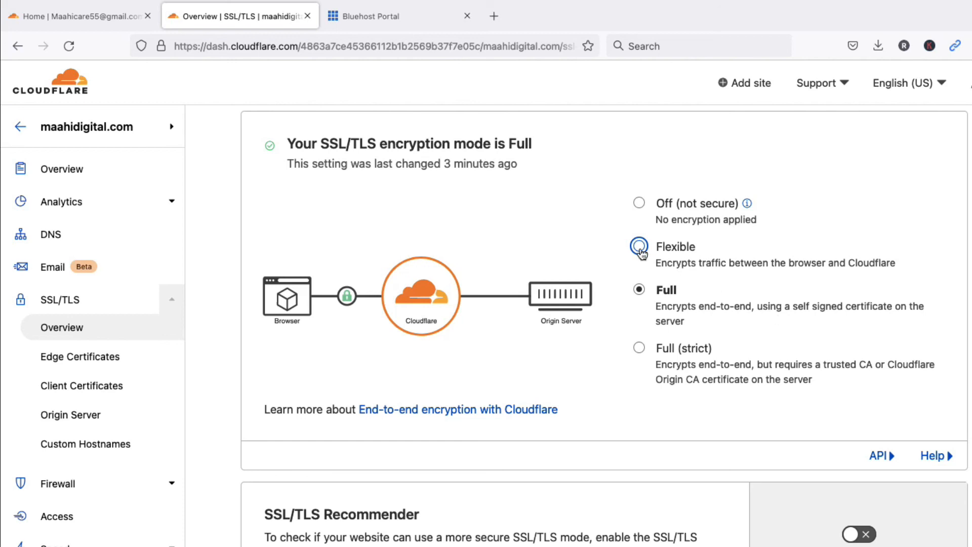
click(639, 248)
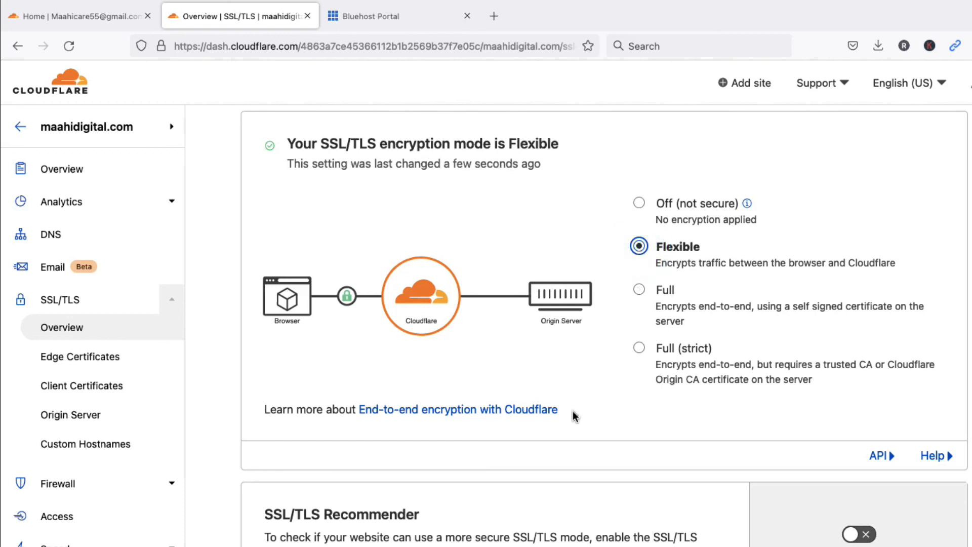
Step: Enable the SSL/TLS Recommender for maahidigital.com and recheck the SSL/TLS overview page
scroll(574, 412, down, 2)
scroll(574, 412, down, 3)
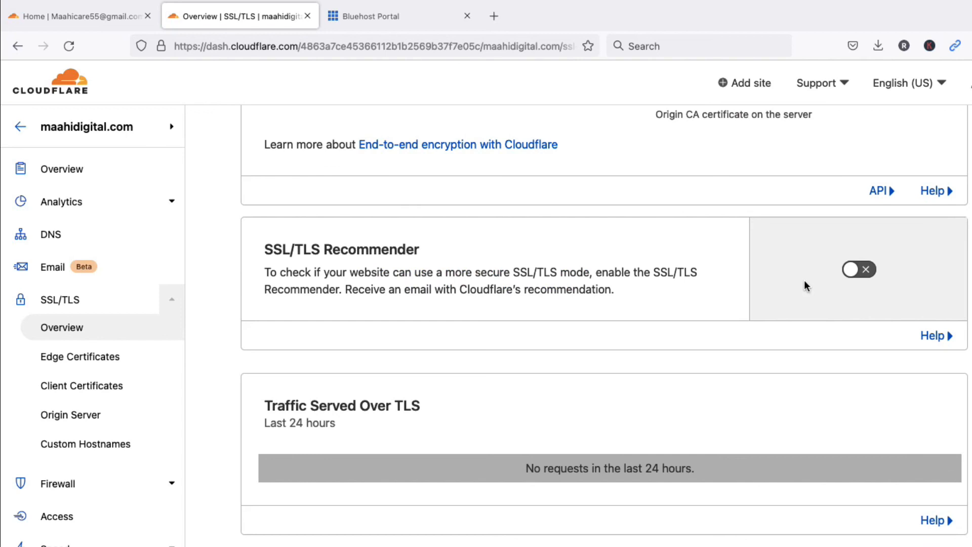
click(854, 271)
scroll(633, 459, down, 4)
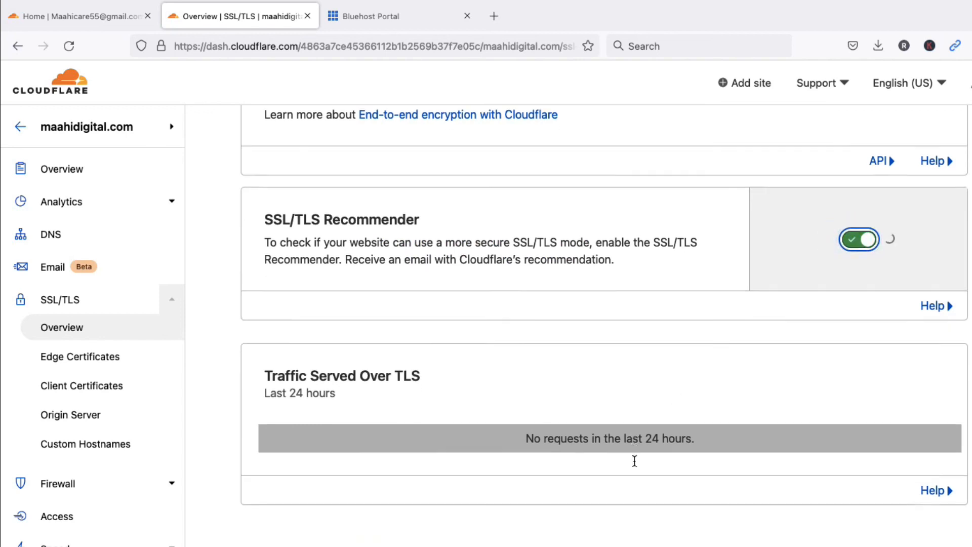
scroll(635, 463, up, 4)
scroll(636, 464, up, 5)
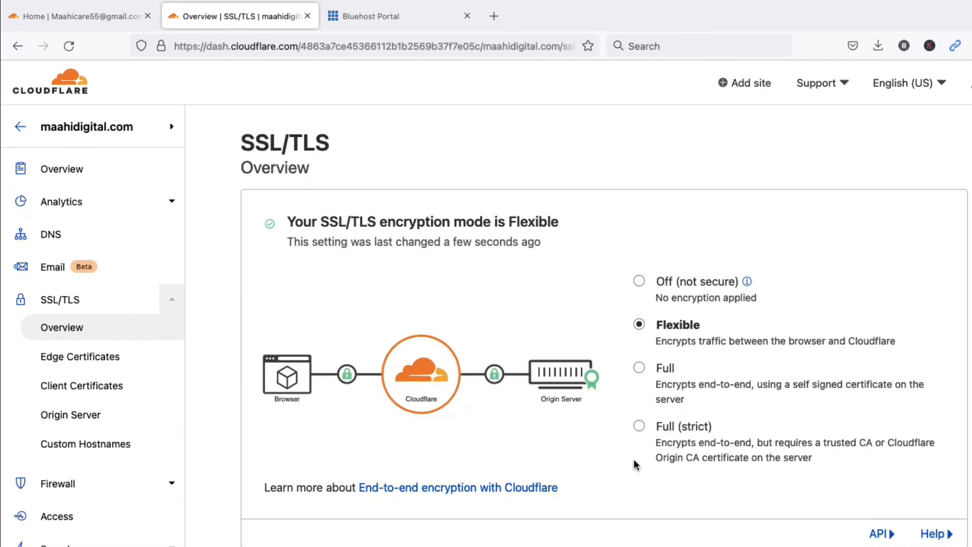
scroll(636, 463, down, 3)
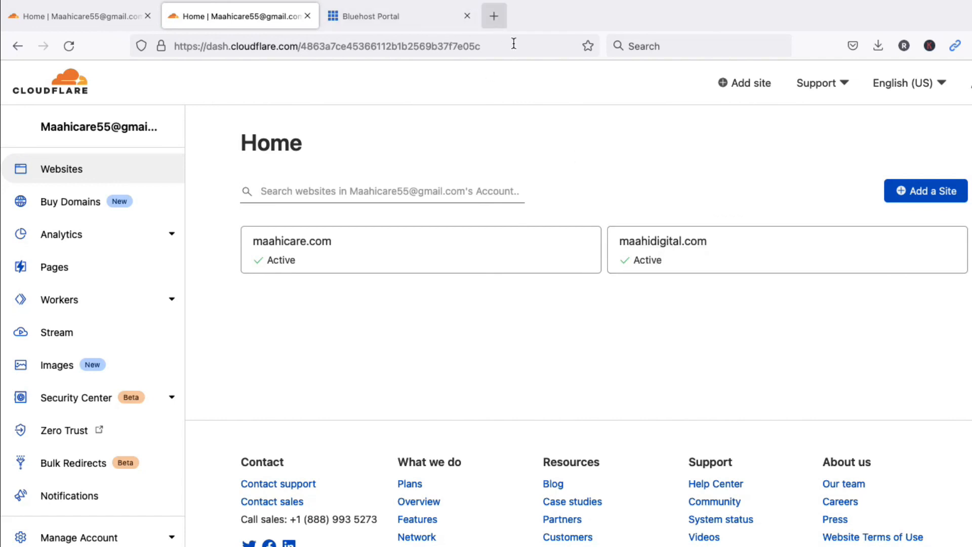
Step: Open the maahidigital.com site from the account's website list and read its protection status on the overview page
click(649, 249)
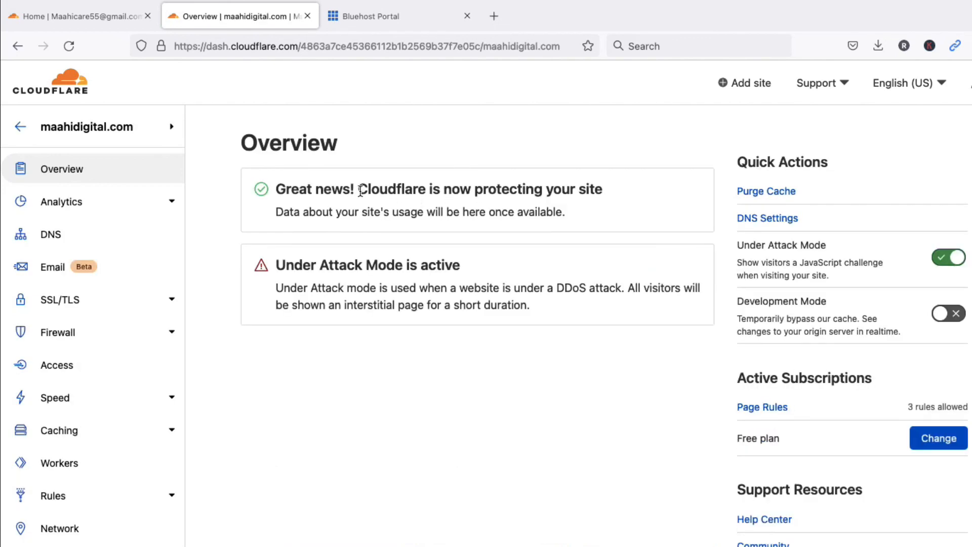
drag(359, 191, 596, 212)
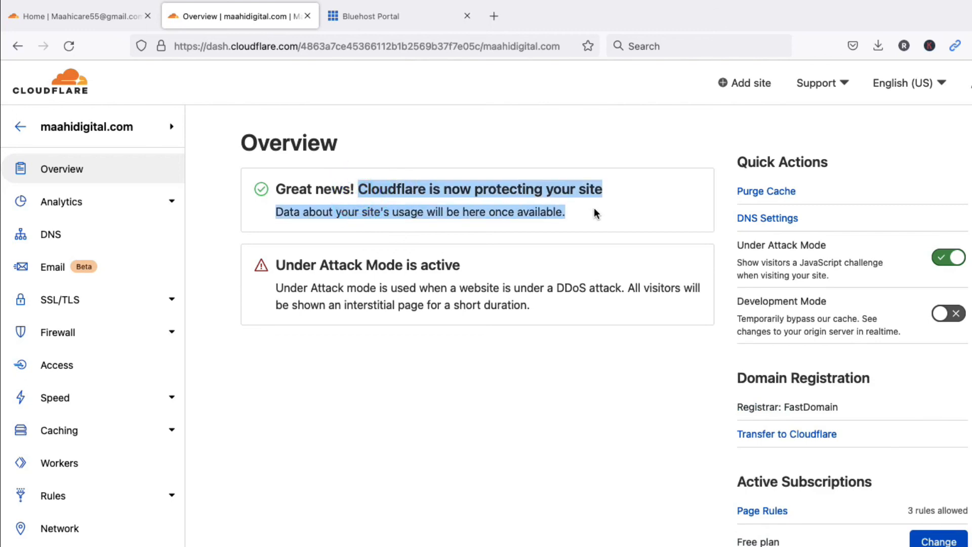
click(596, 213)
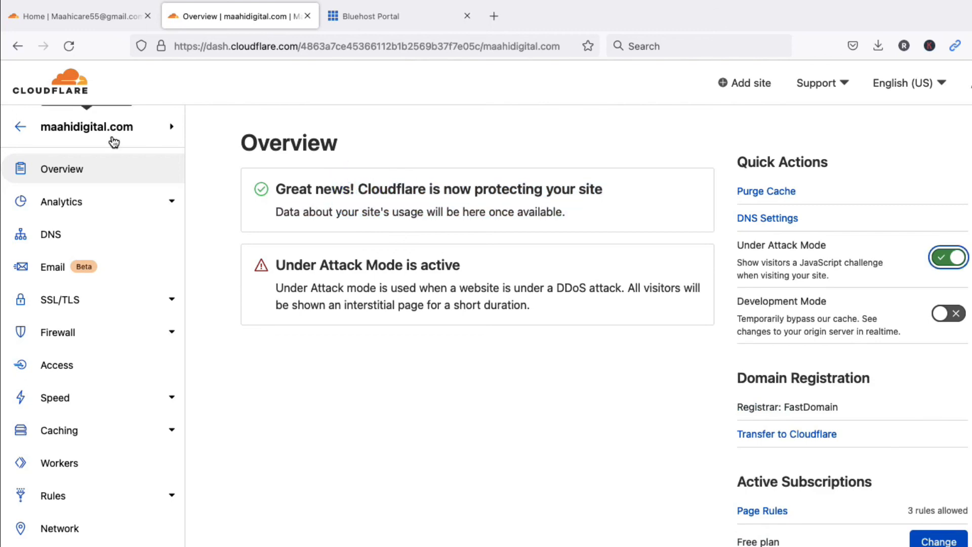